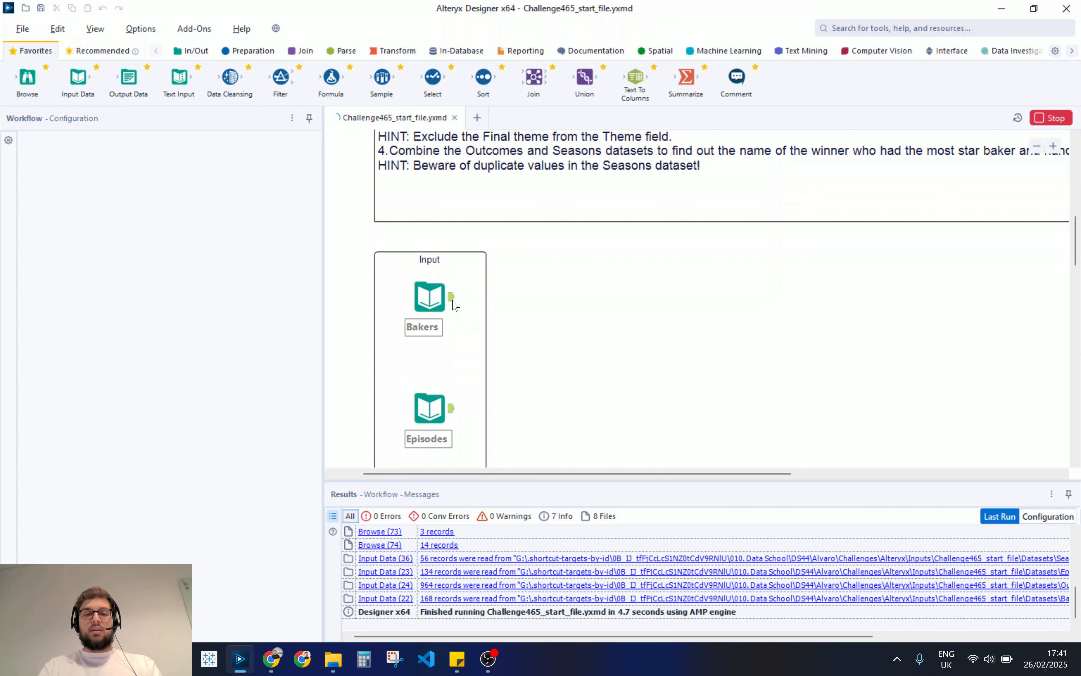
# Inspect the Bakers input's output records and its metadata to check the field types.
pyautogui.click(443, 304)
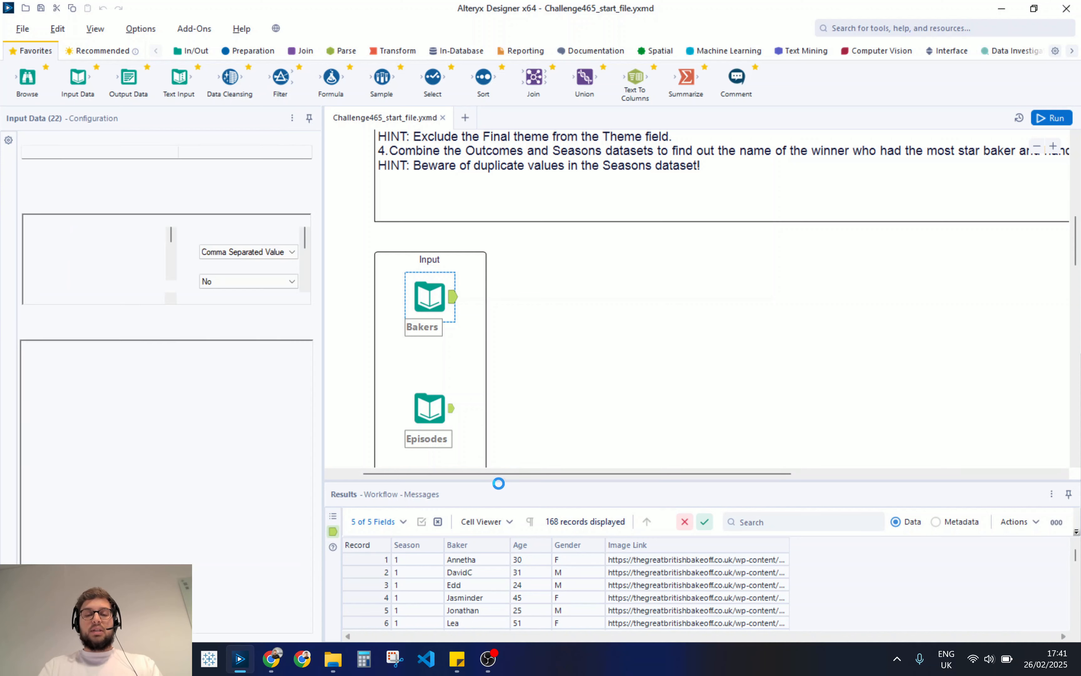
pyautogui.moveTo(501, 482); pyautogui.dragTo(505, 326)
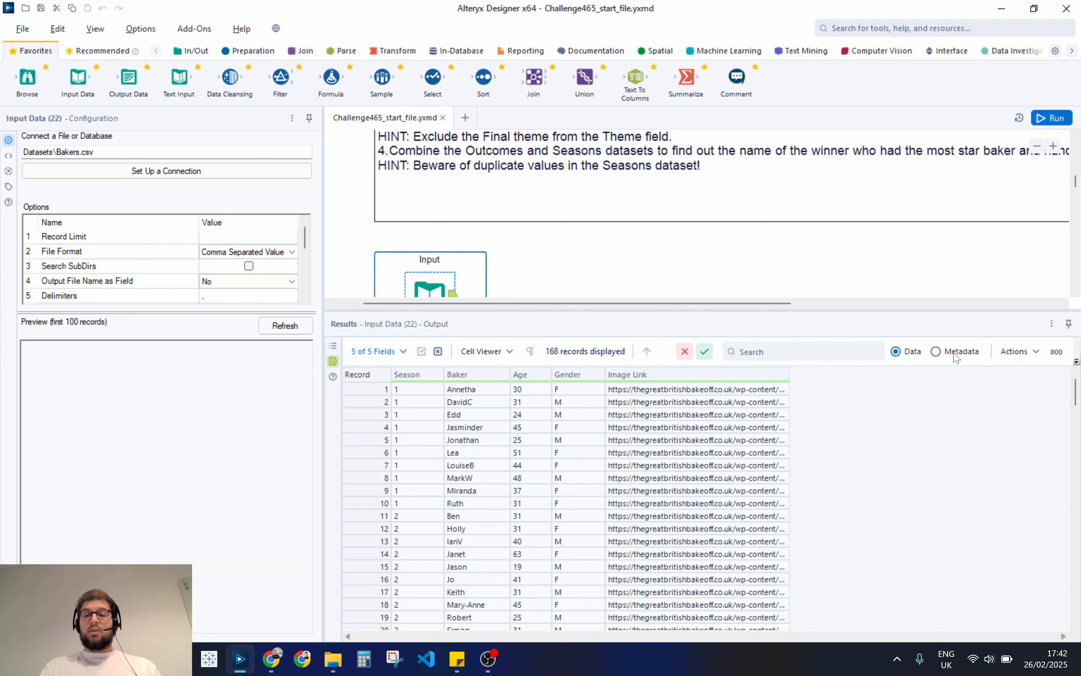
pyautogui.click(936, 352)
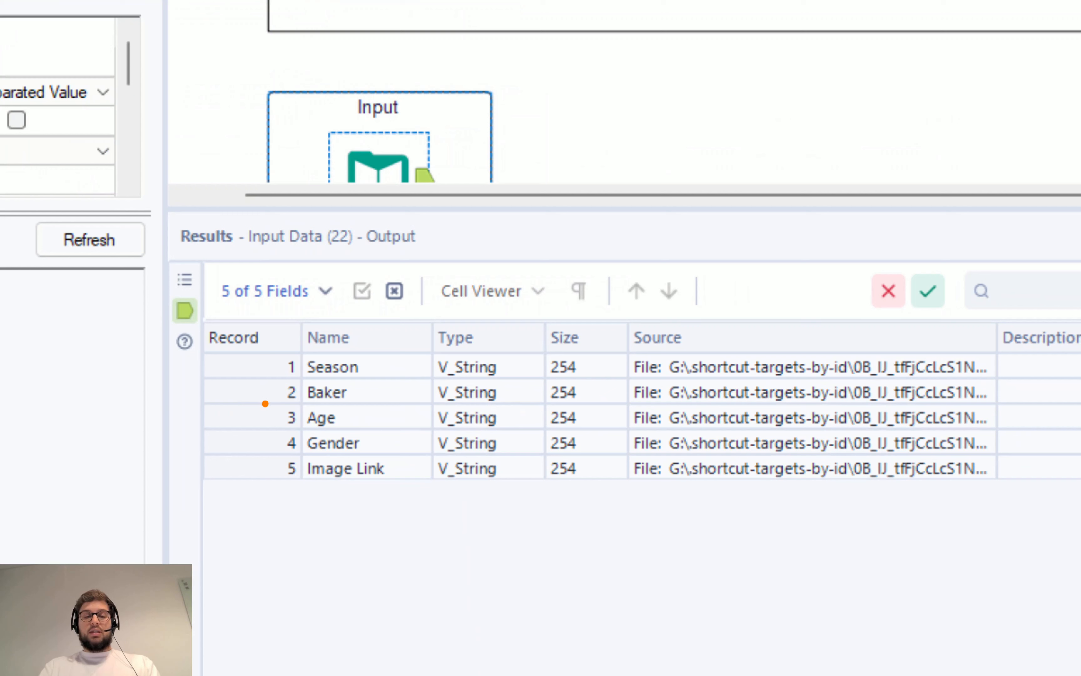
pyautogui.moveTo(264, 401)
pyautogui.mouseDown()
pyautogui.moveTo(562, 442)
pyautogui.moveTo(540, 435)
pyautogui.mouseUp()
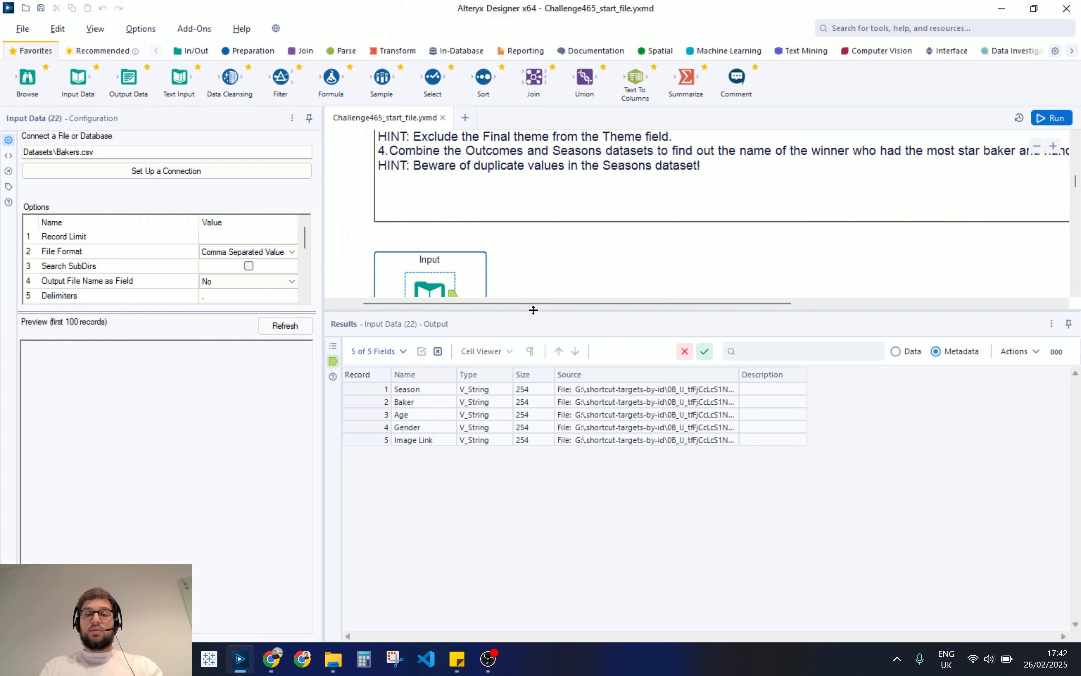
pyautogui.moveTo(534, 310); pyautogui.dragTo(534, 371)
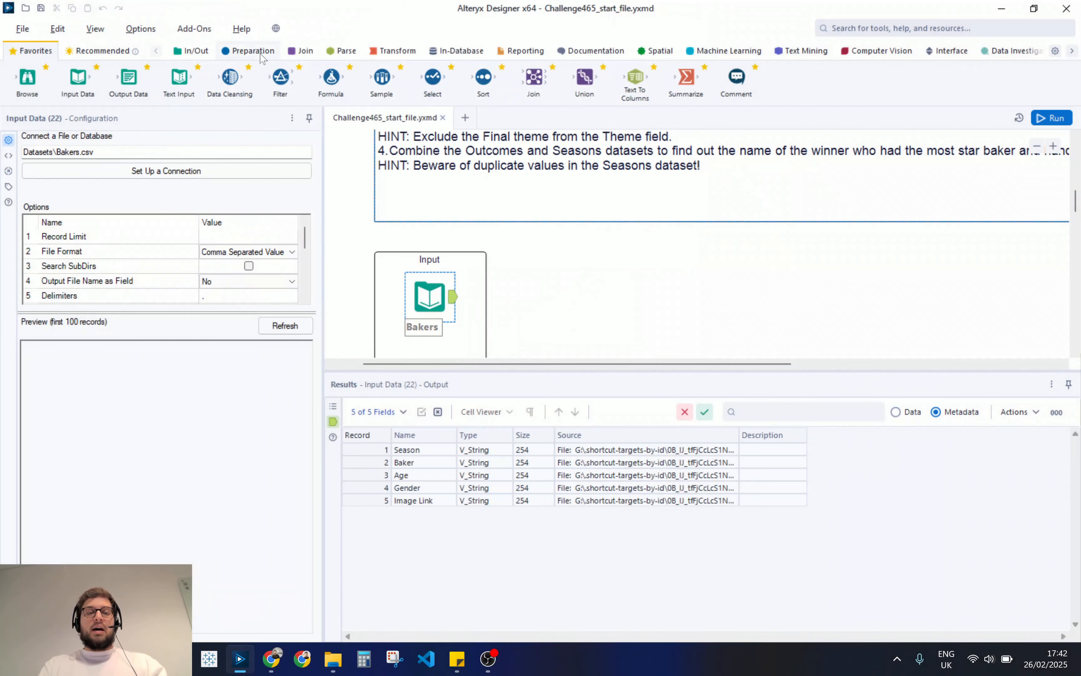
# Connect a Select tool to the Bakers input, set the Age field's type to Int32 and run the workflow.
pyautogui.click(261, 55)
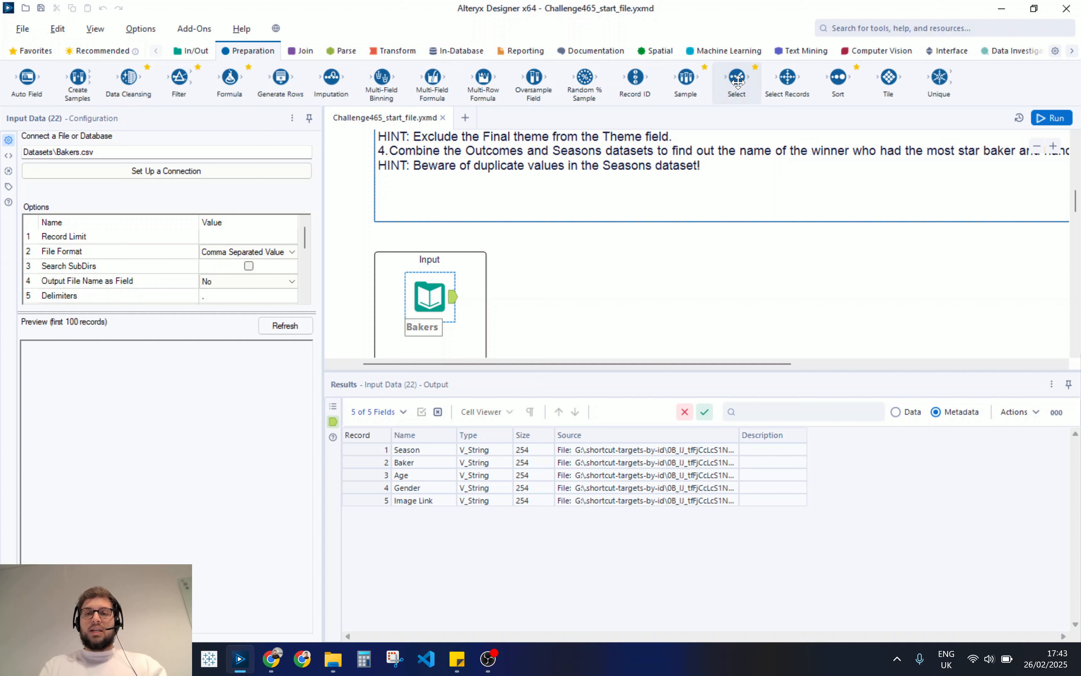
pyautogui.moveTo(737, 79); pyautogui.dragTo(524, 300)
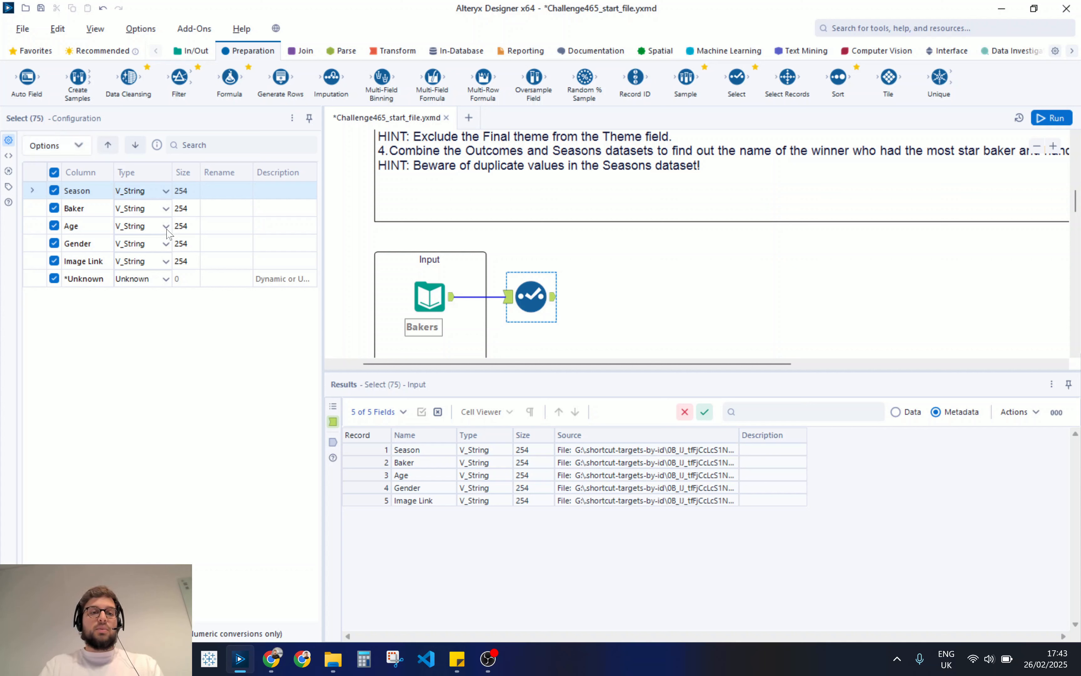
pyautogui.click(166, 227)
pyautogui.click(167, 228)
pyautogui.click(166, 227)
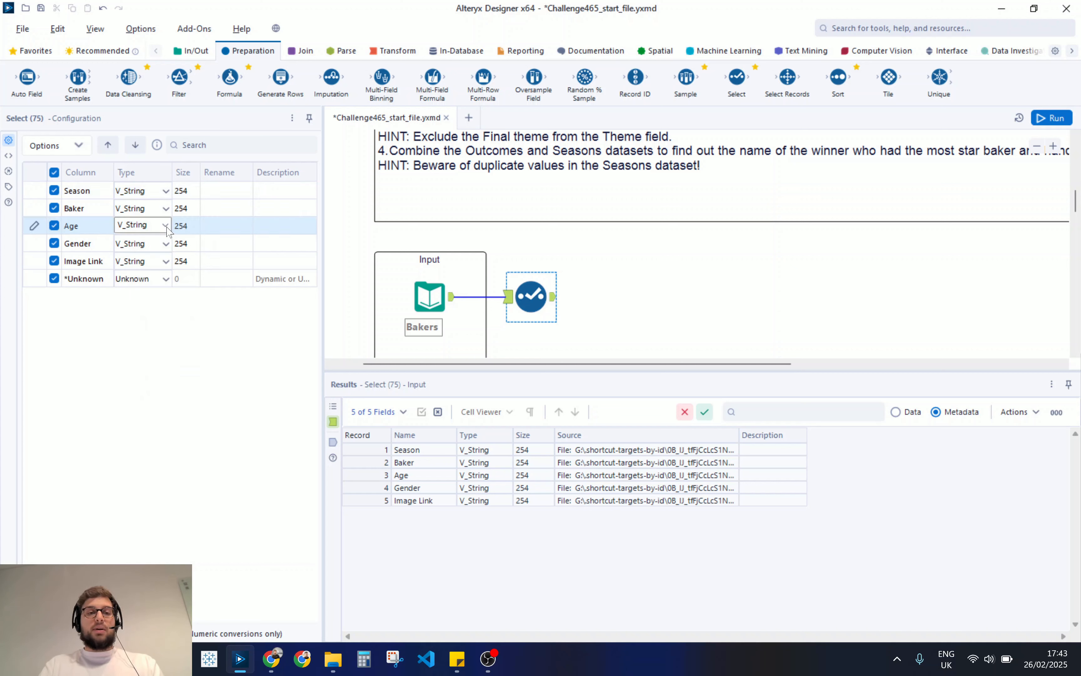
pyautogui.click(147, 275)
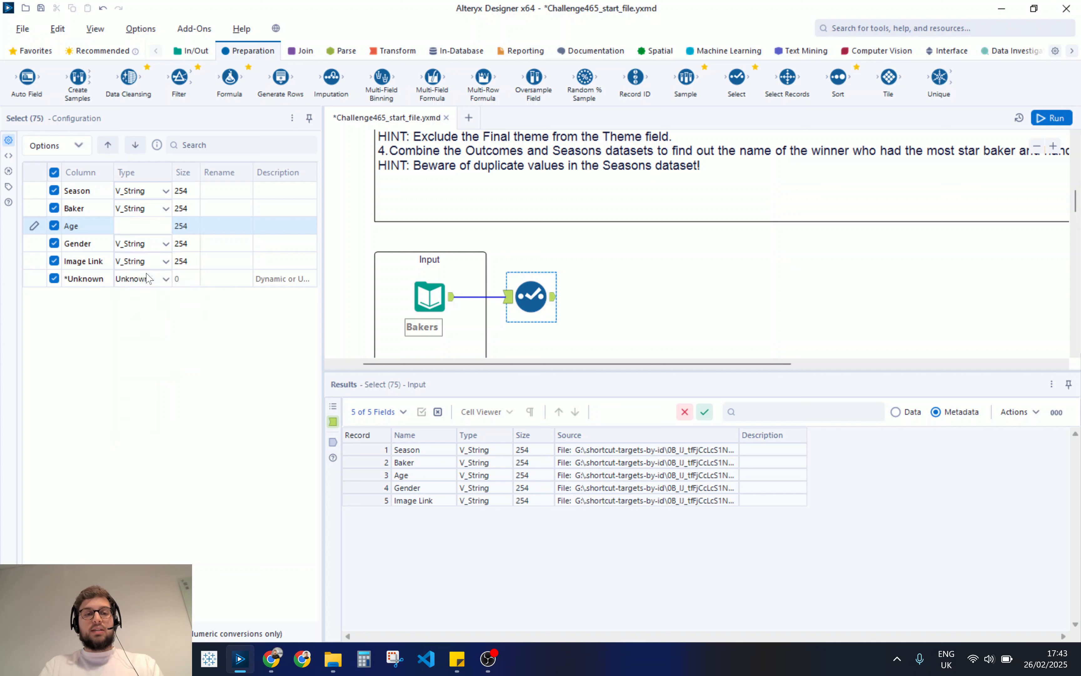
pyautogui.click(557, 300)
pyautogui.hotkey('ctrl', 'r')
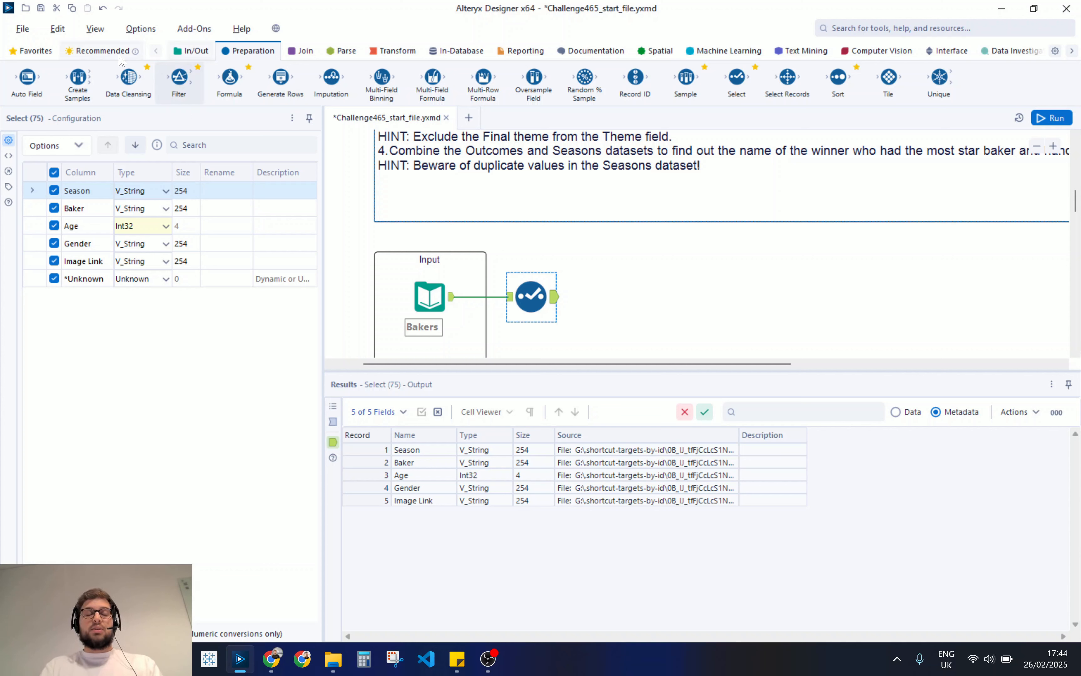
# Connect a Summarize tool after the Select tool and group by Gender.
pyautogui.click(38, 52)
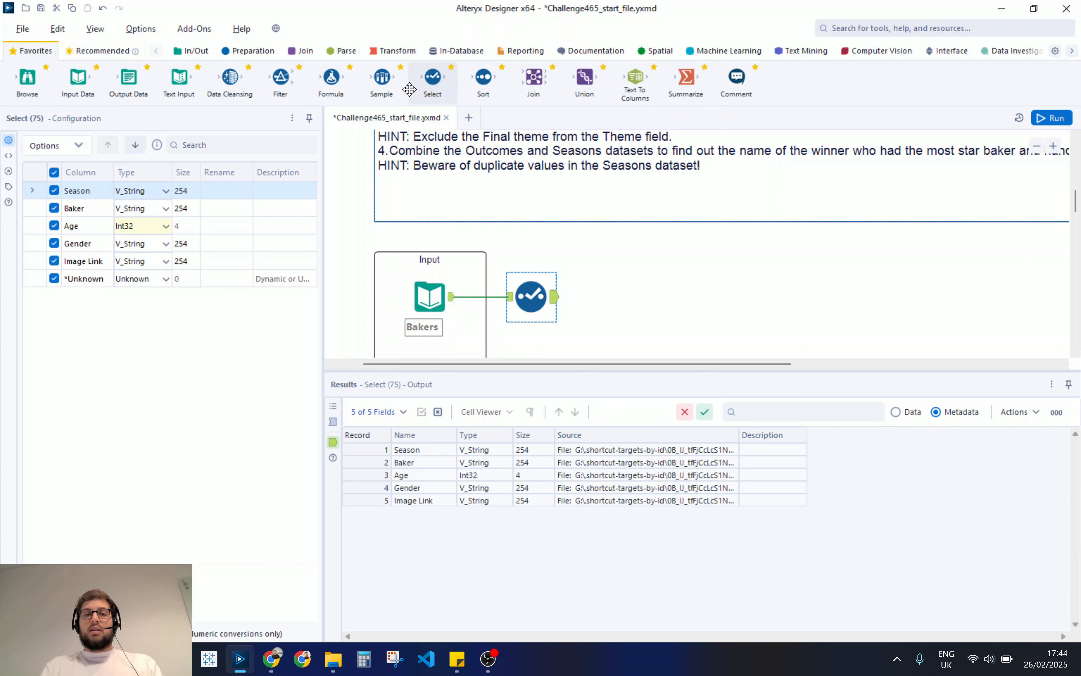
pyautogui.click(398, 55)
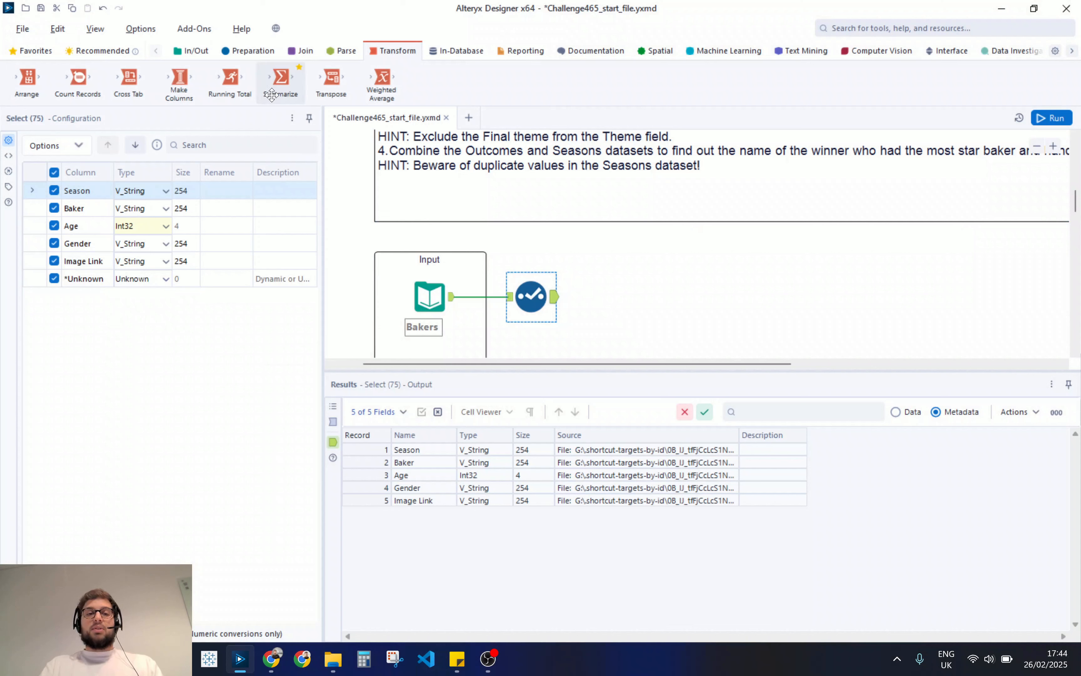
pyautogui.moveTo(281, 81); pyautogui.dragTo(603, 297)
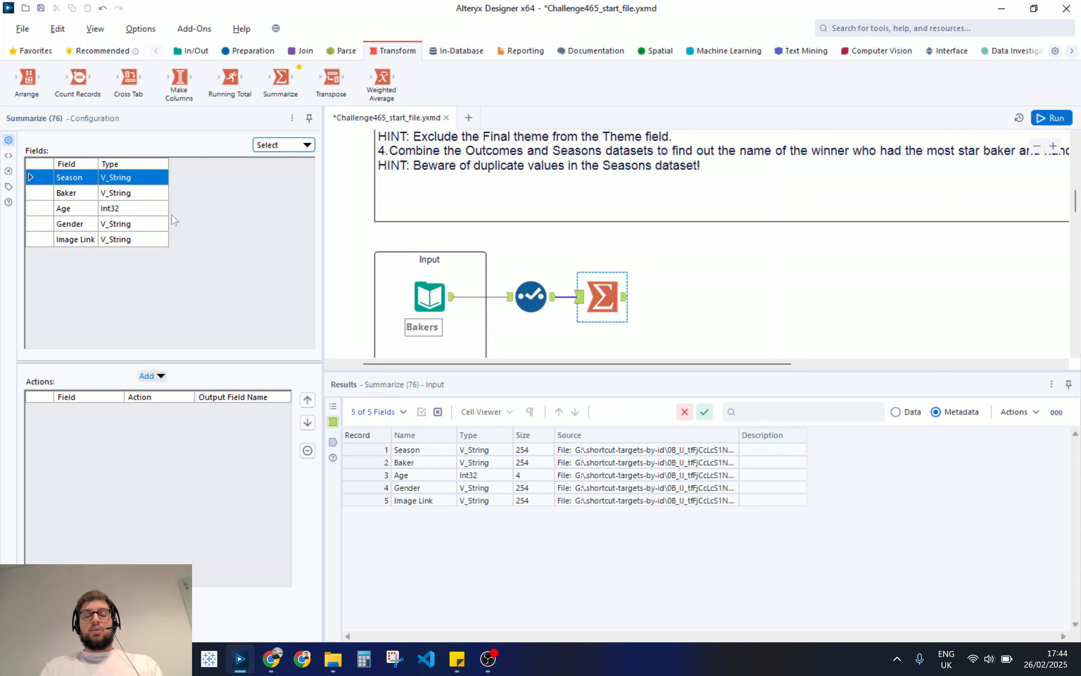
pyautogui.click(84, 228)
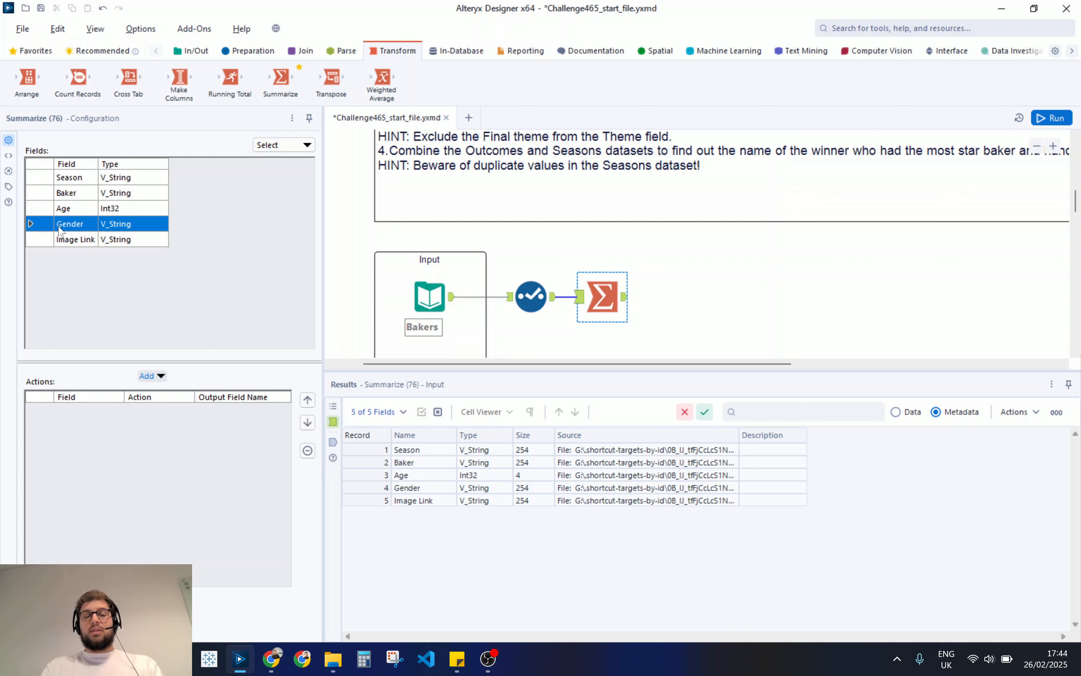
pyautogui.click(157, 377)
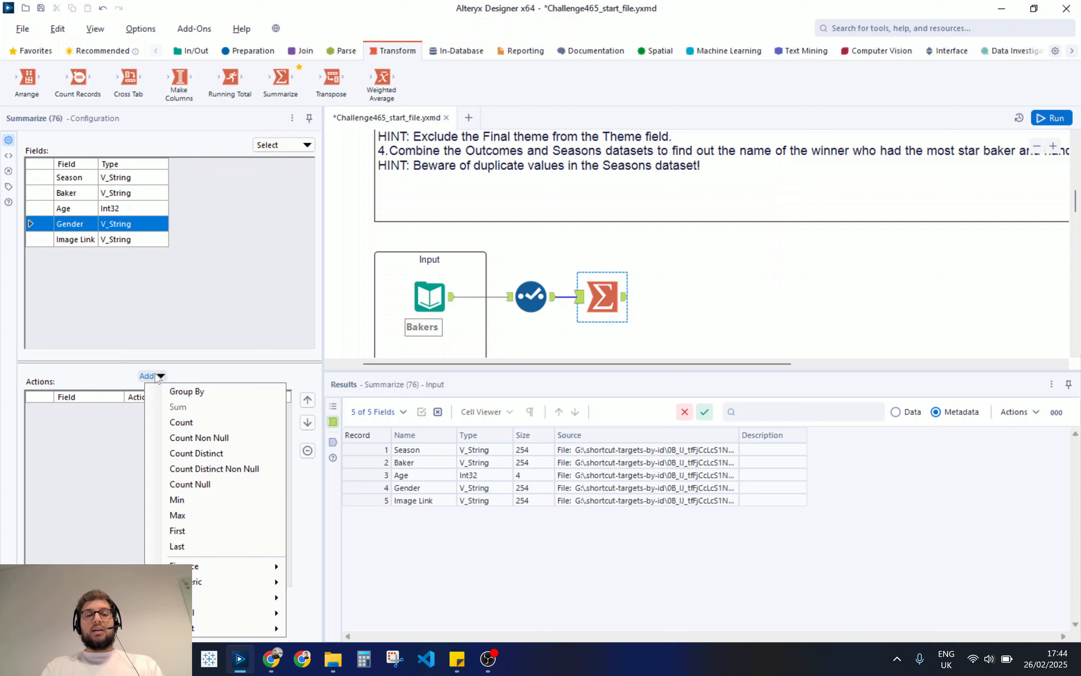
pyautogui.click(173, 393)
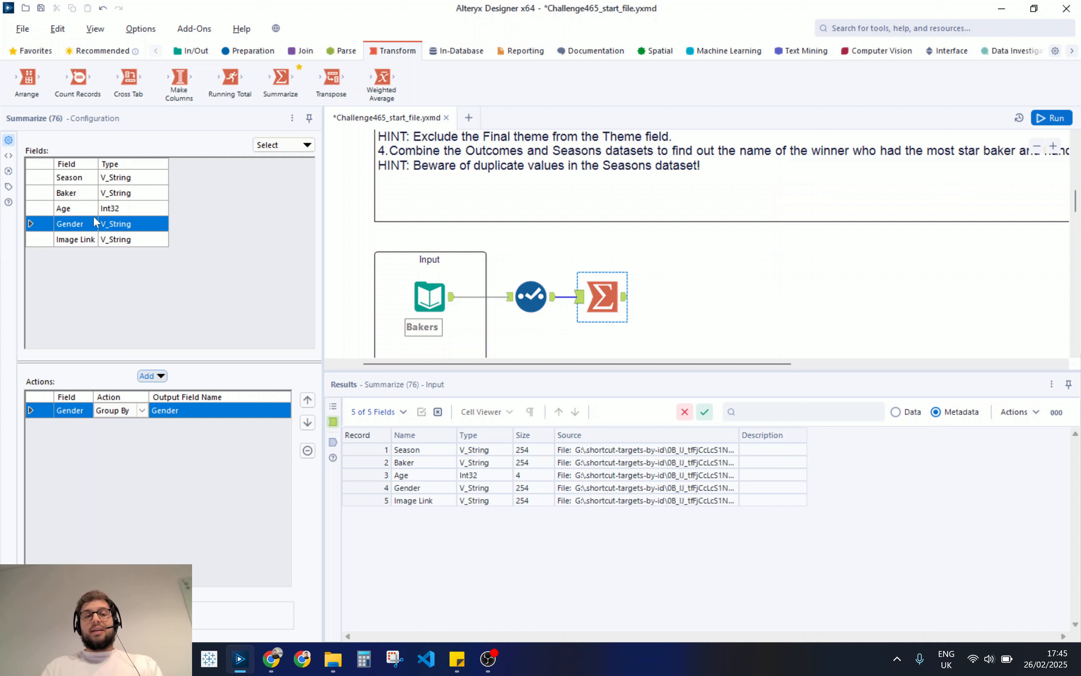
# Add Min, Max and Average actions on the Age field in the Summarize tool.
pyautogui.click(77, 210)
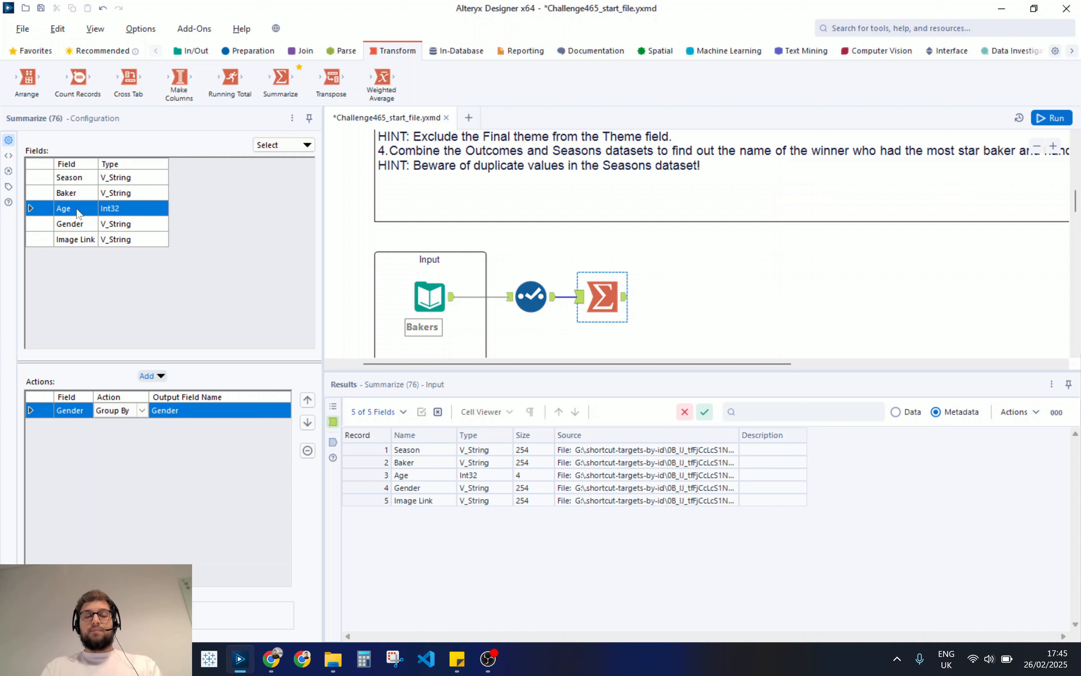
pyautogui.click(154, 377)
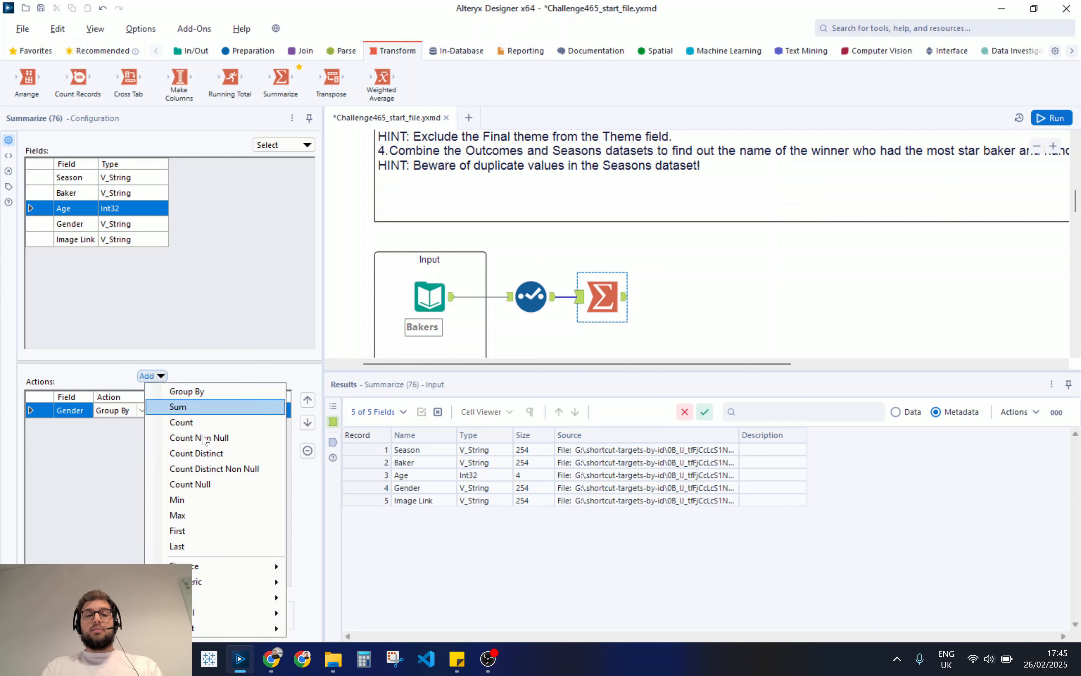
pyautogui.click(203, 501)
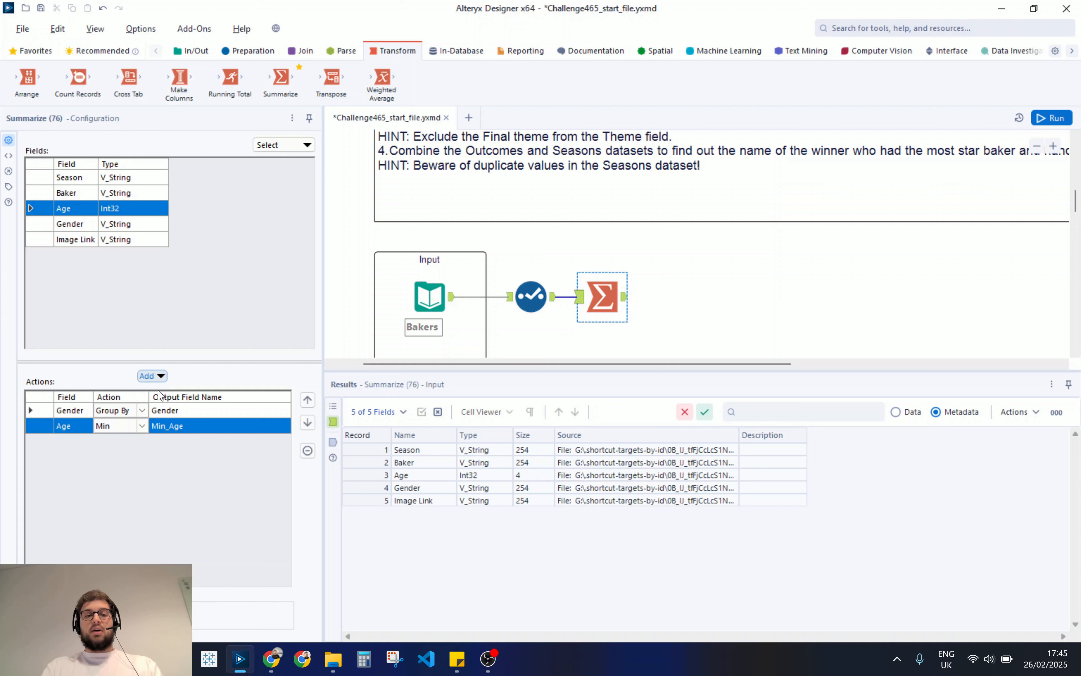
pyautogui.click(152, 376)
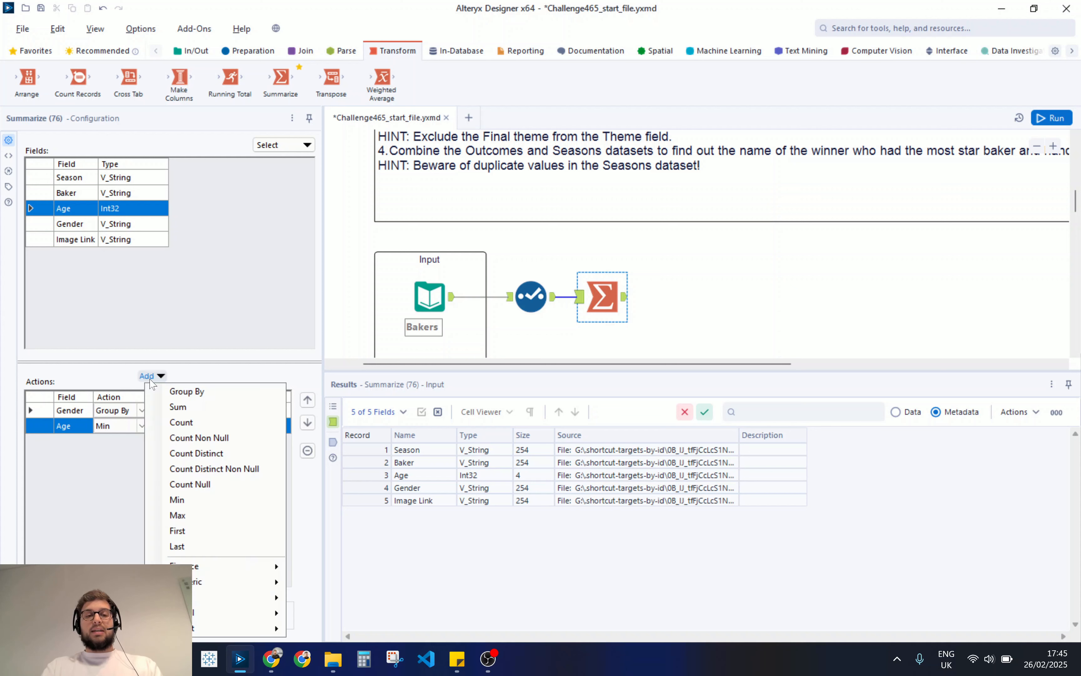
pyautogui.click(186, 516)
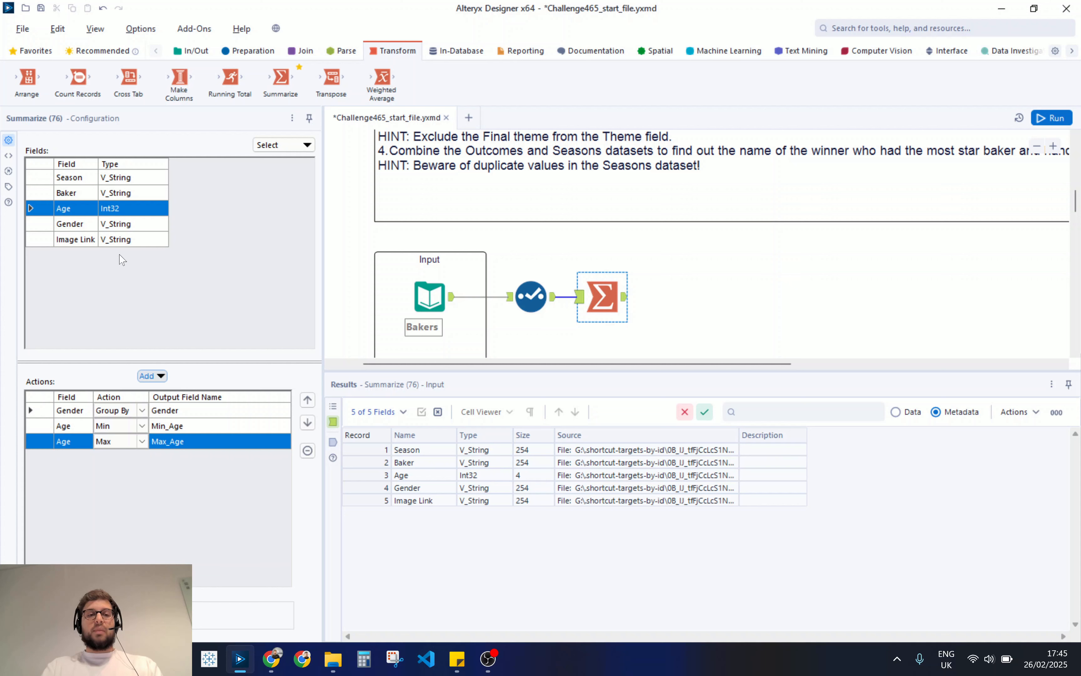
pyautogui.click(152, 377)
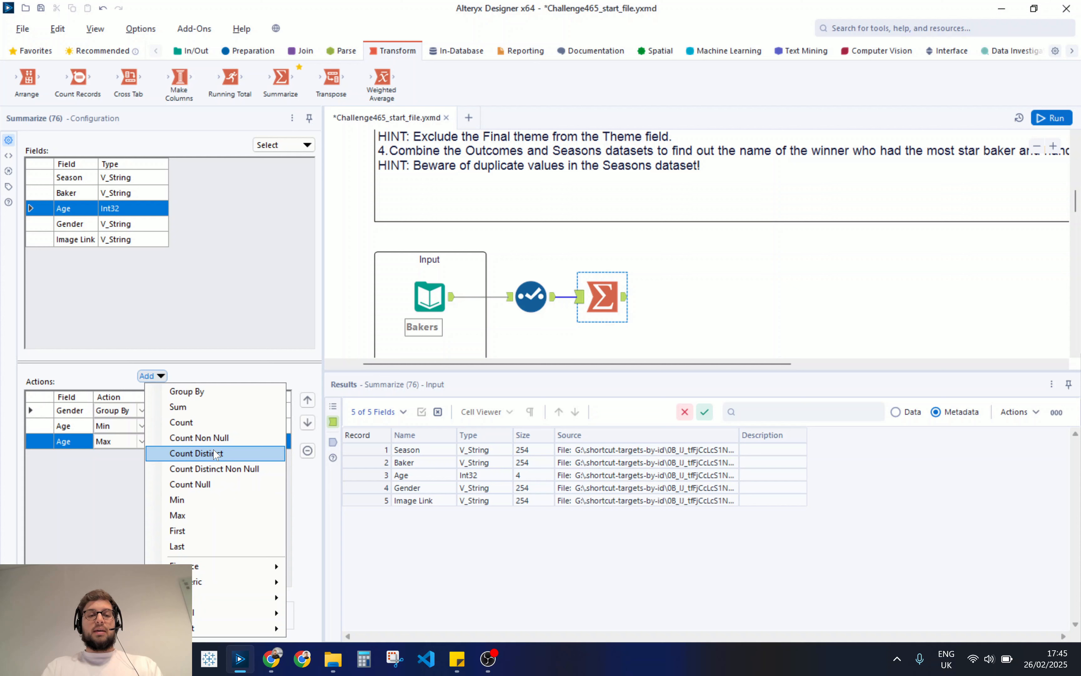
pyautogui.moveTo(213, 584)
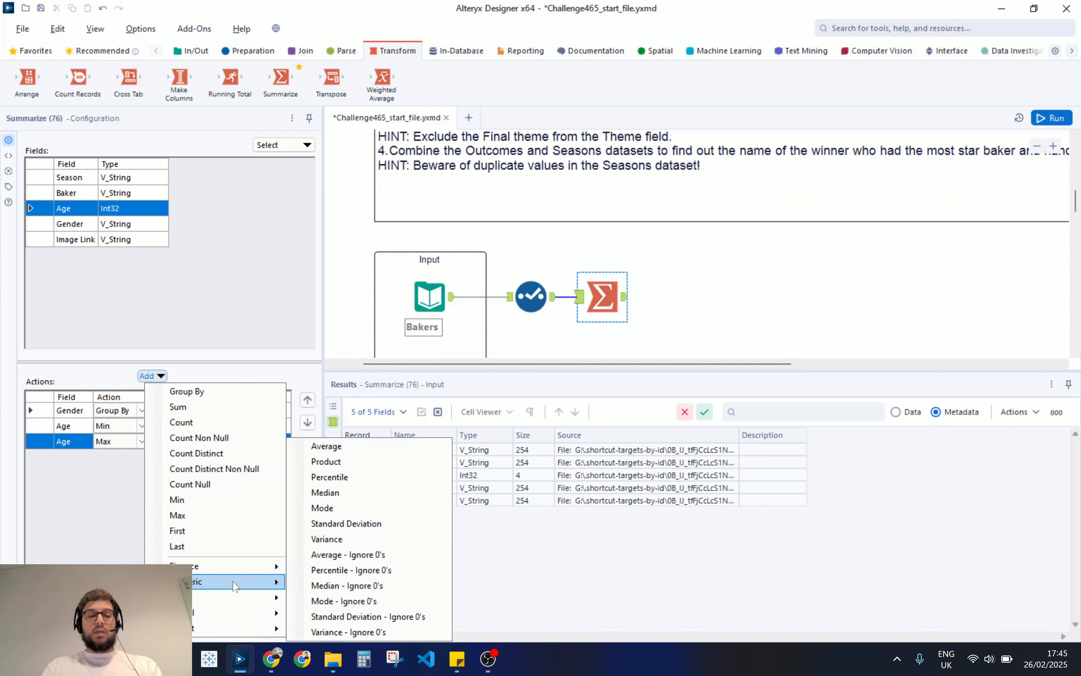
pyautogui.click(333, 446)
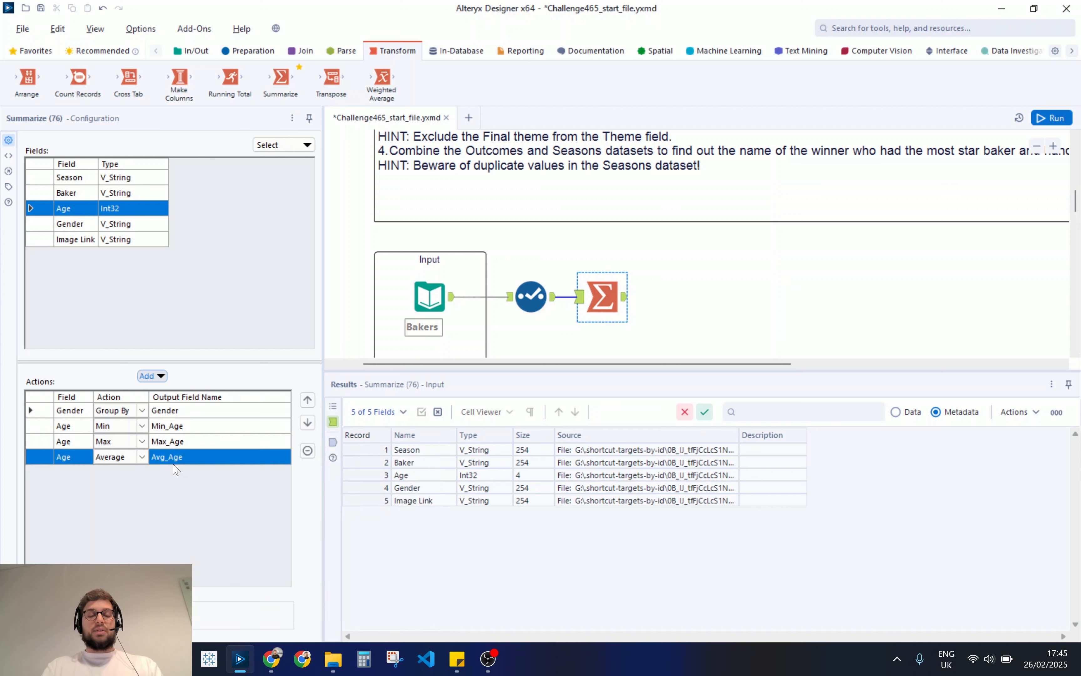
# Rename the minimum age output field as Youngest Baker and the maximum age output field as Oldest Baker.
pyautogui.click(173, 426)
pyautogui.write('Y')
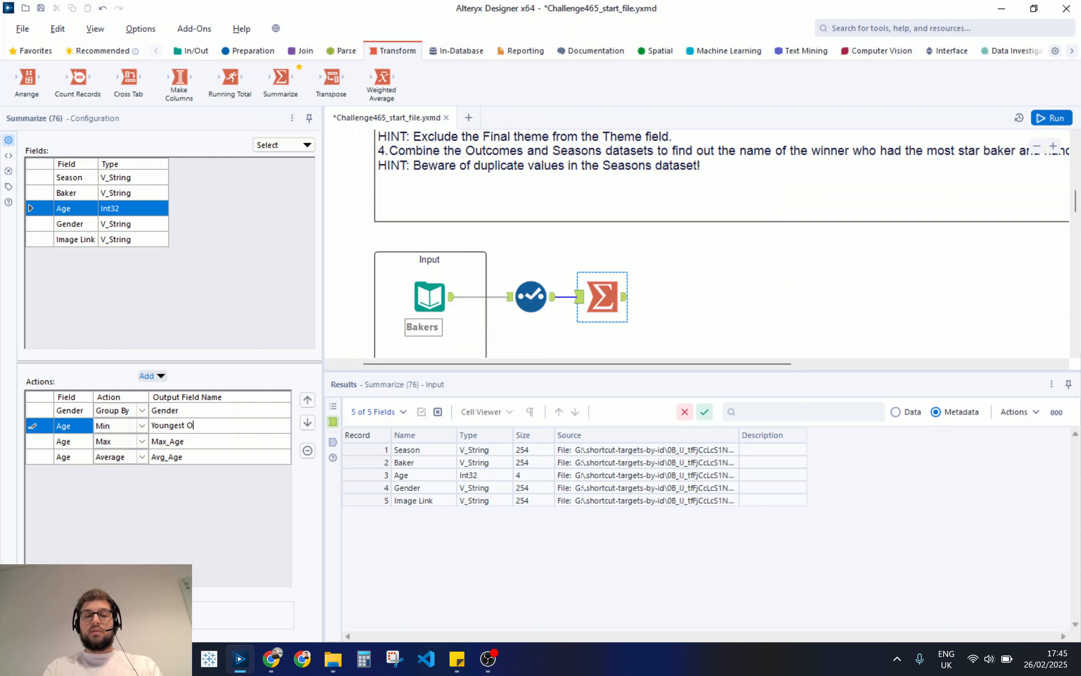
pyautogui.write('oungest Bake')
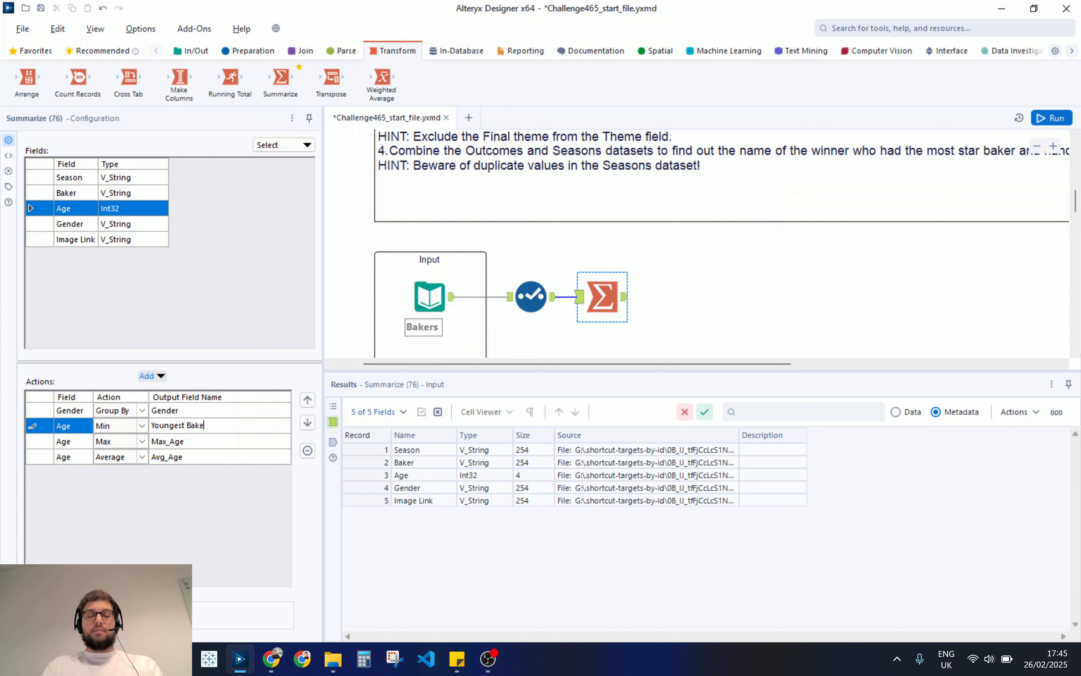
pyautogui.write('r')
pyautogui.click(187, 442)
pyautogui.write('Ol')
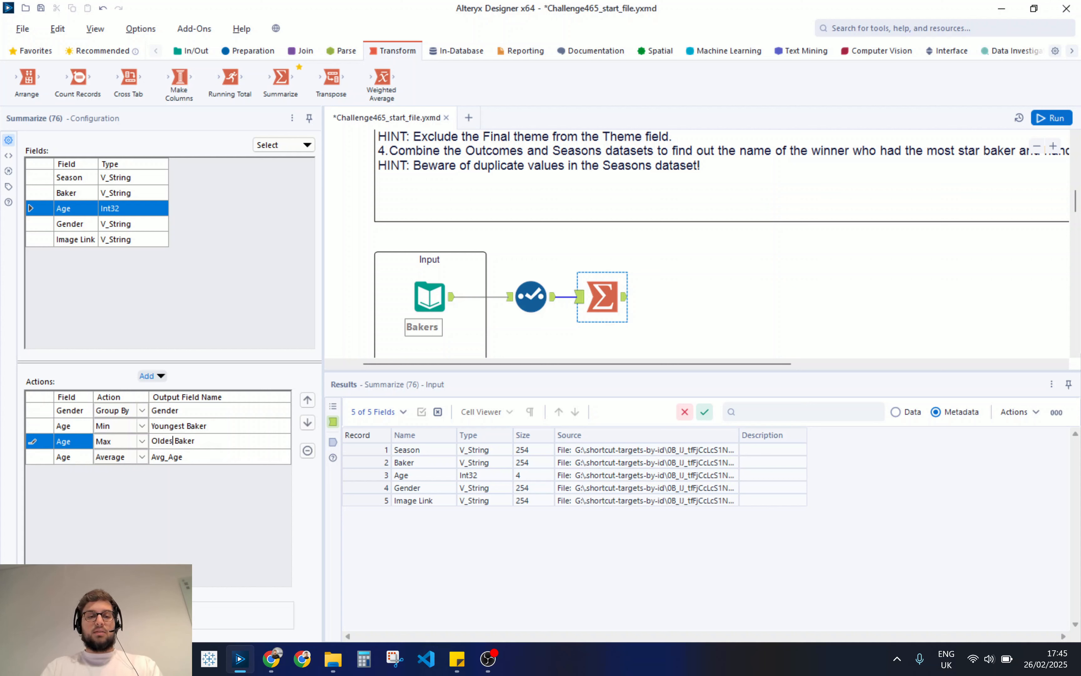
pyautogui.write('dest')
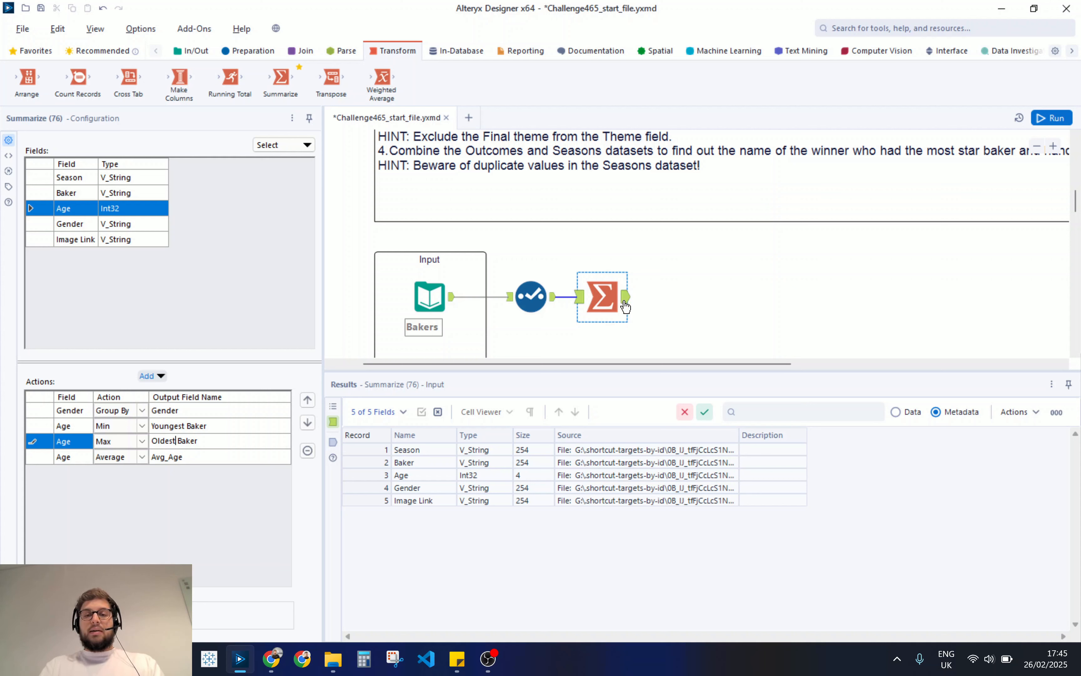
# Run the workflow with the configured Summarize tool.
pyautogui.click(657, 300)
pyautogui.hotkey('ctrl', 'r')
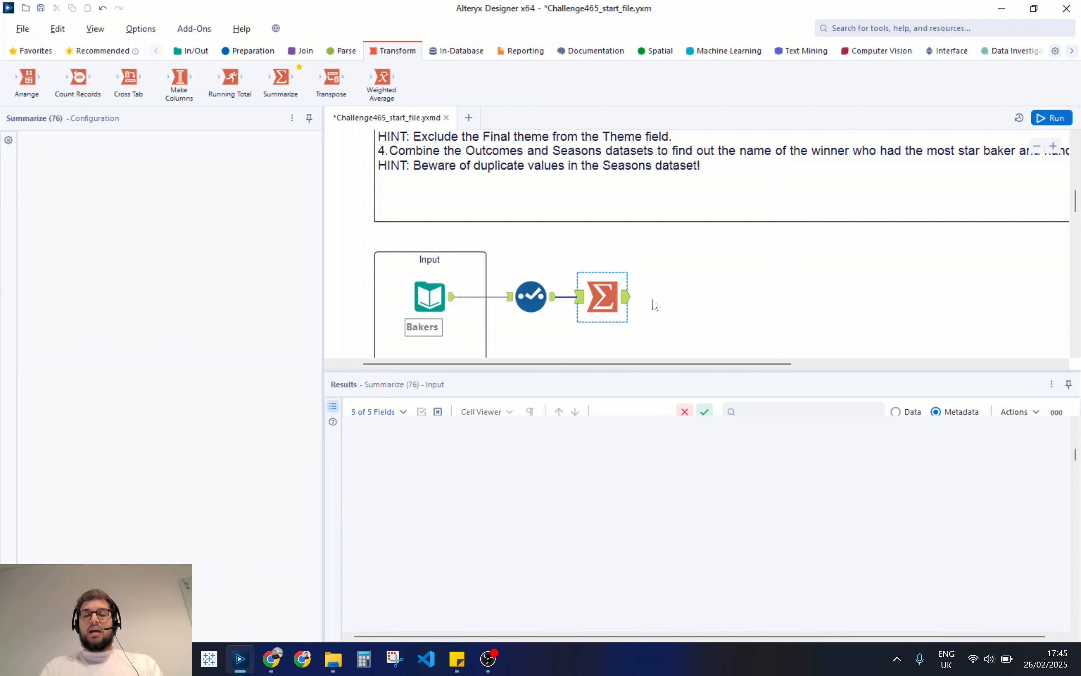
pyautogui.scroll(-1, 671, 289)
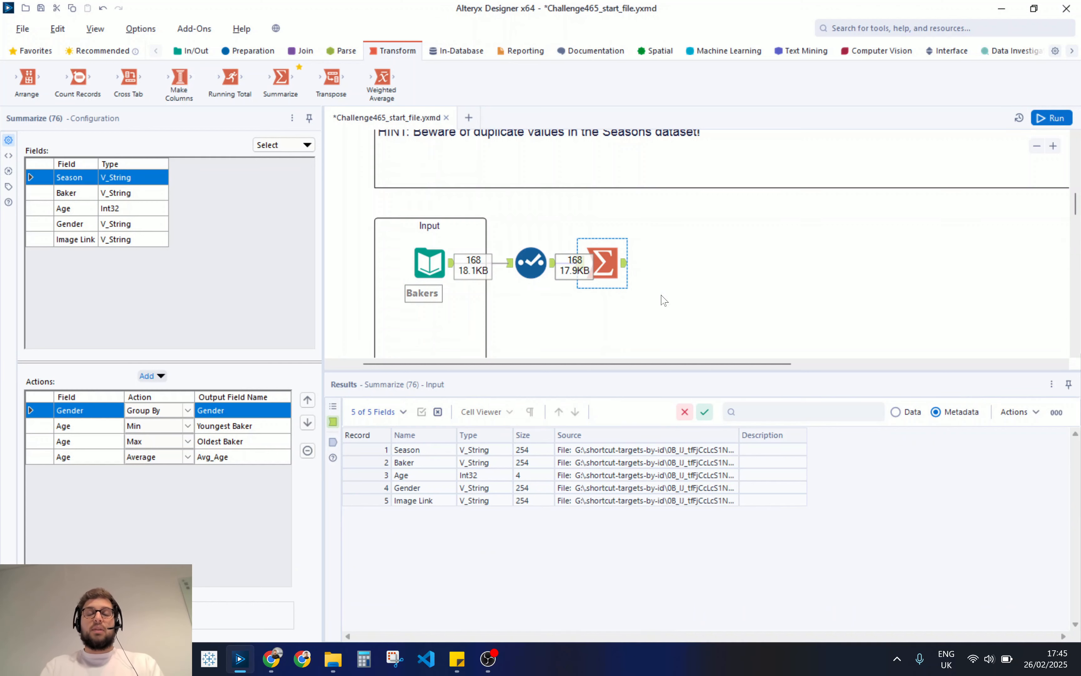
pyautogui.hotkey('ctrl', 'r')
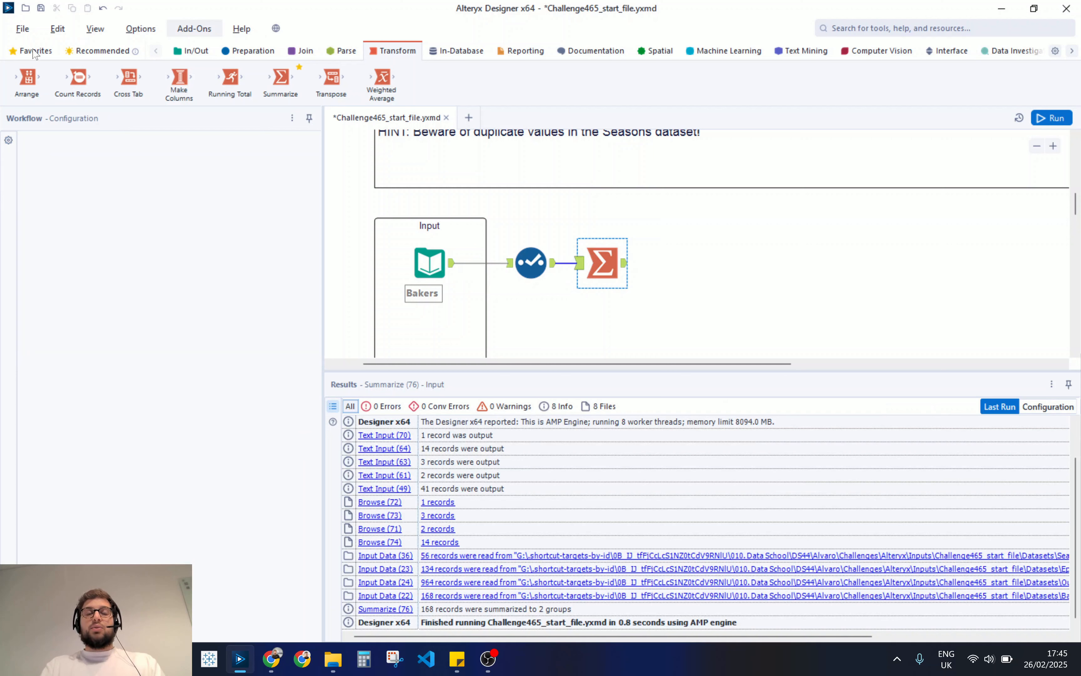
# Connect a Browse tool to the Summarize output and run the workflow to show the age summary by gender.
pyautogui.click(37, 51)
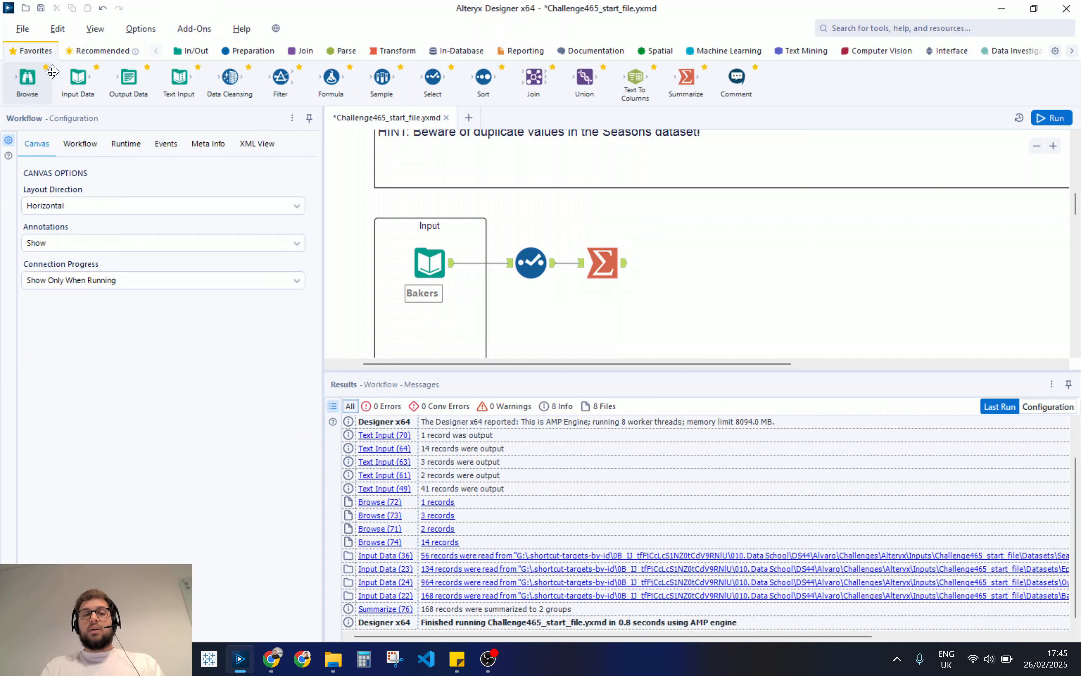
pyautogui.click(190, 57)
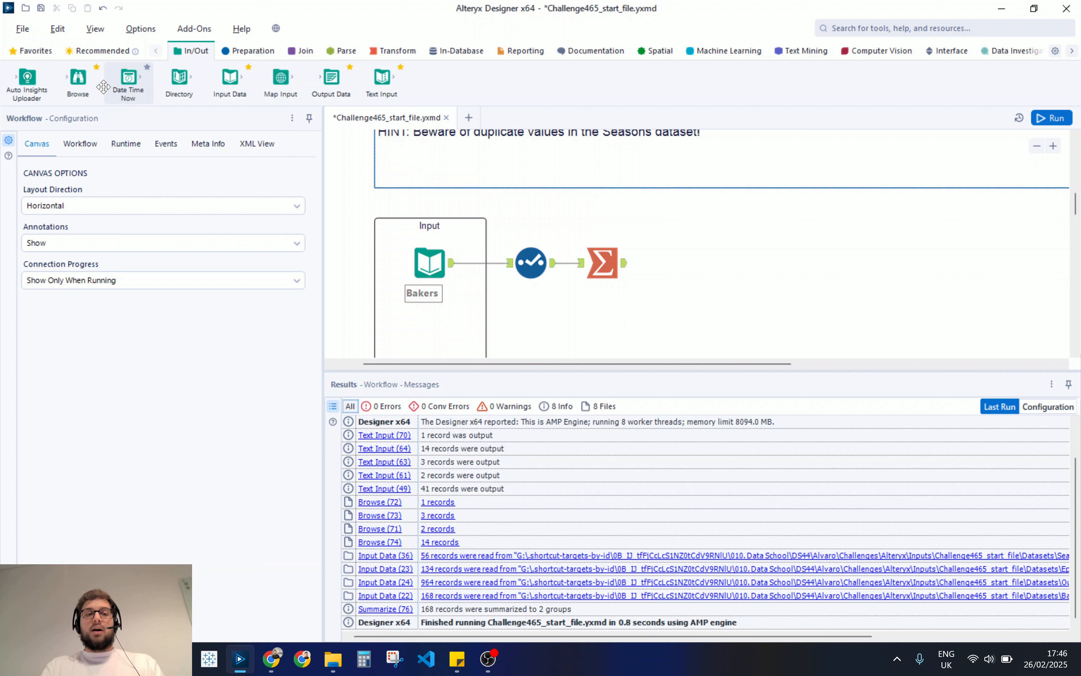
pyautogui.moveTo(85, 83); pyautogui.dragTo(675, 265)
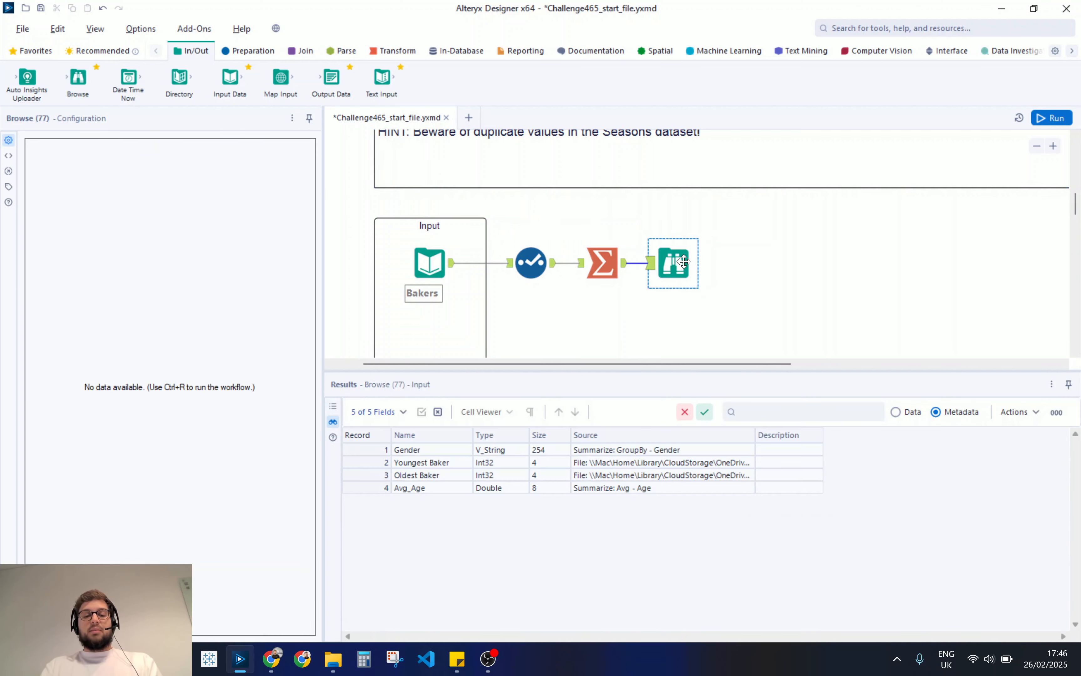
pyautogui.hotkey('ctrl', 'r')
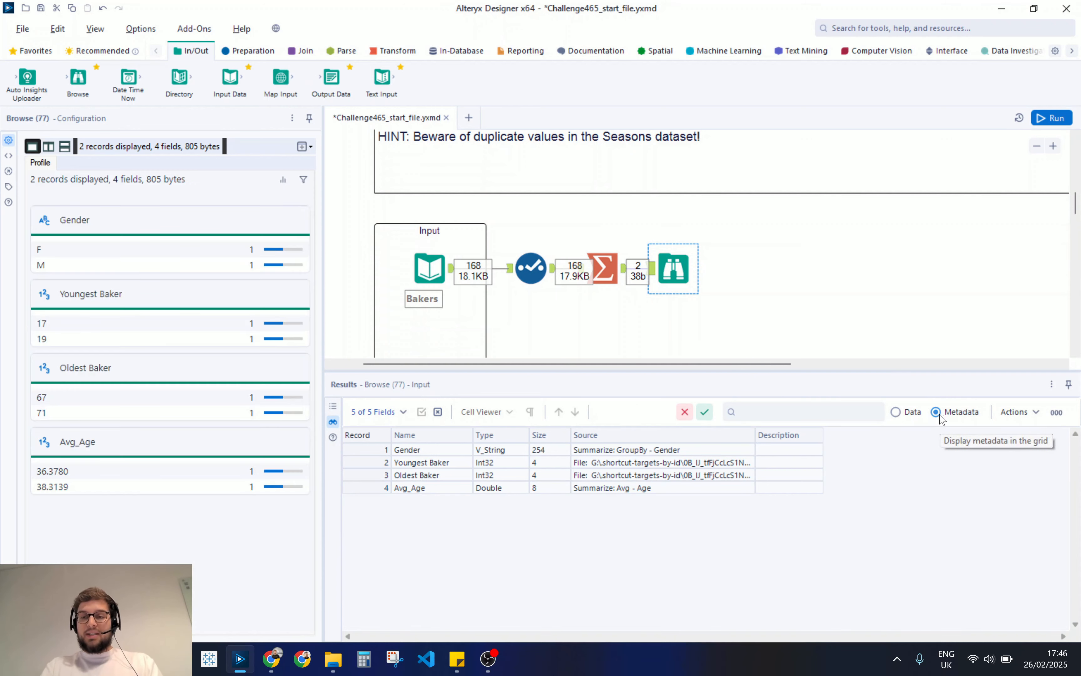
# Compare the columns of the age summary by gender with those of the expected Task 1 output.
pyautogui.click(898, 417)
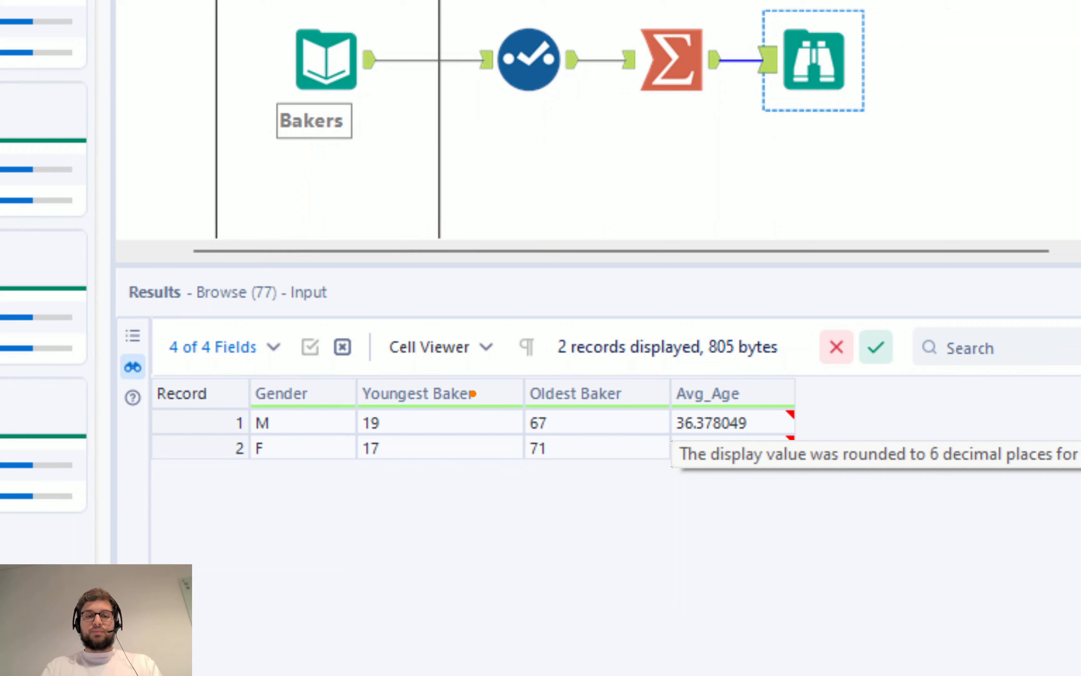
pyautogui.moveTo(305, 385); pyautogui.dragTo(250, 379)
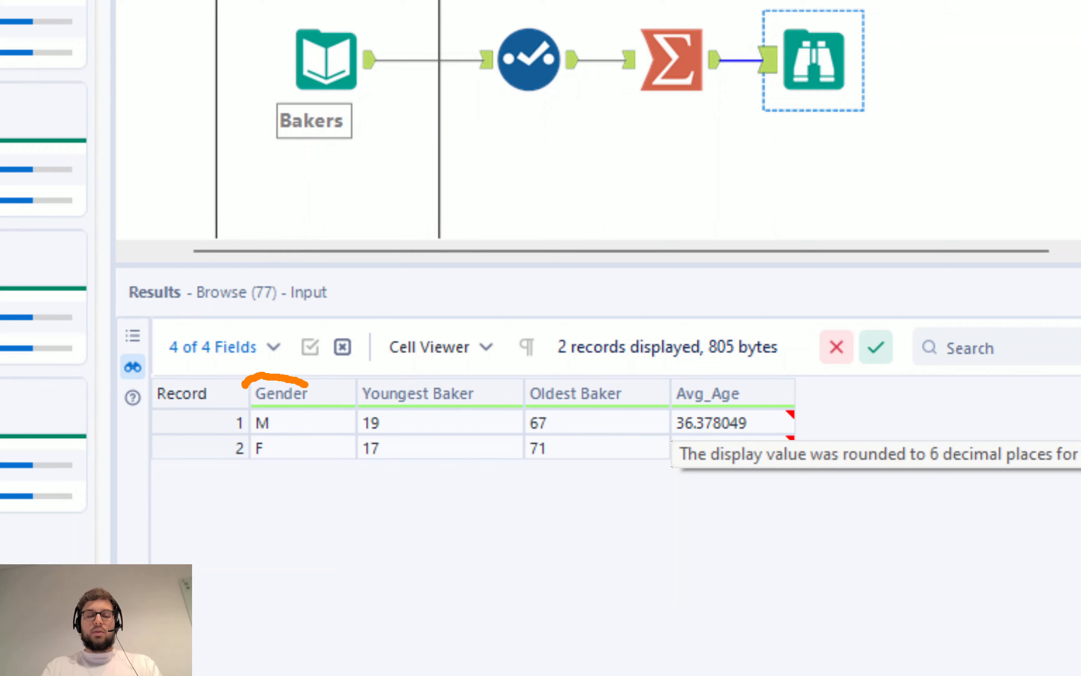
pyautogui.moveTo(366, 406); pyautogui.dragTo(476, 403)
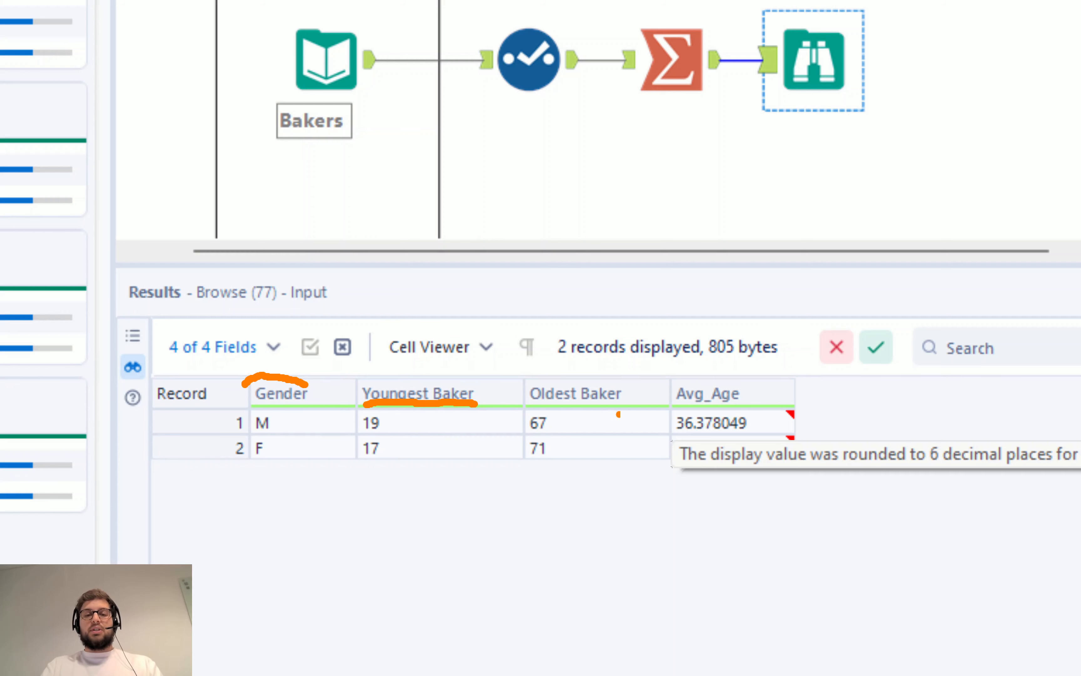
pyautogui.moveTo(525, 407); pyautogui.dragTo(621, 405)
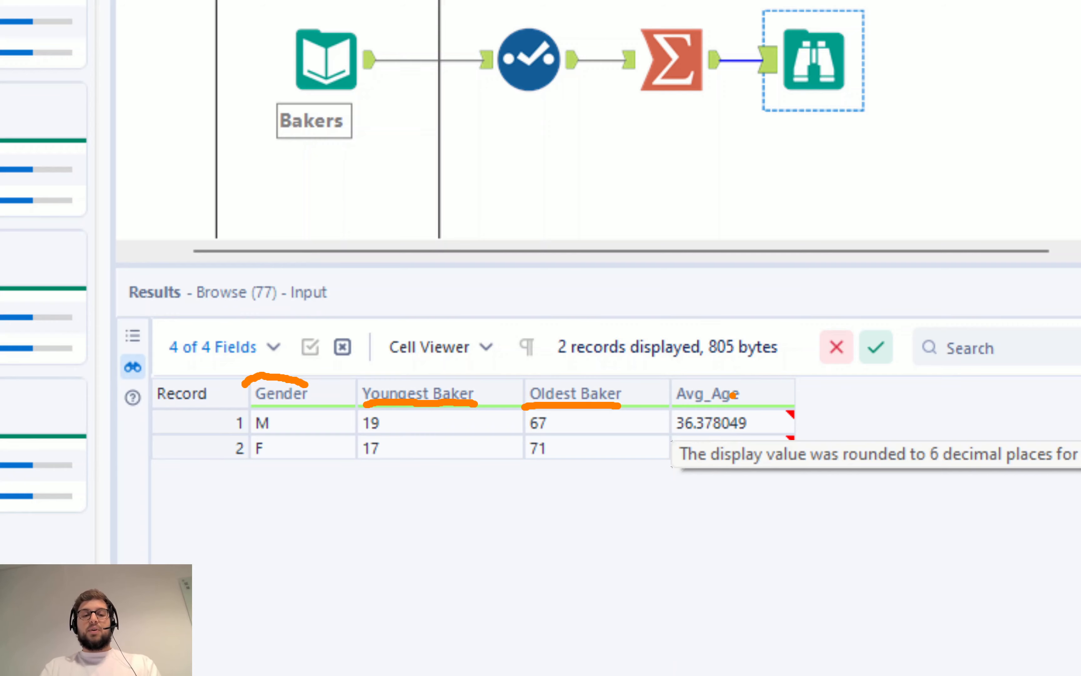
pyautogui.press('Escape')
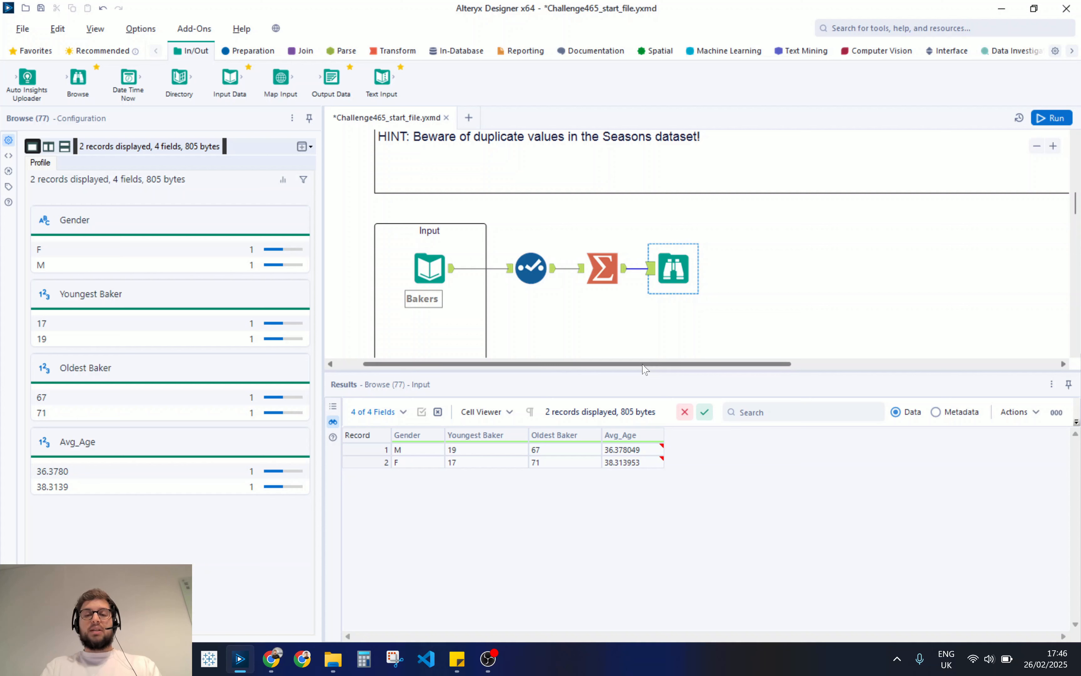
pyautogui.moveTo(643, 365); pyautogui.dragTo(862, 380)
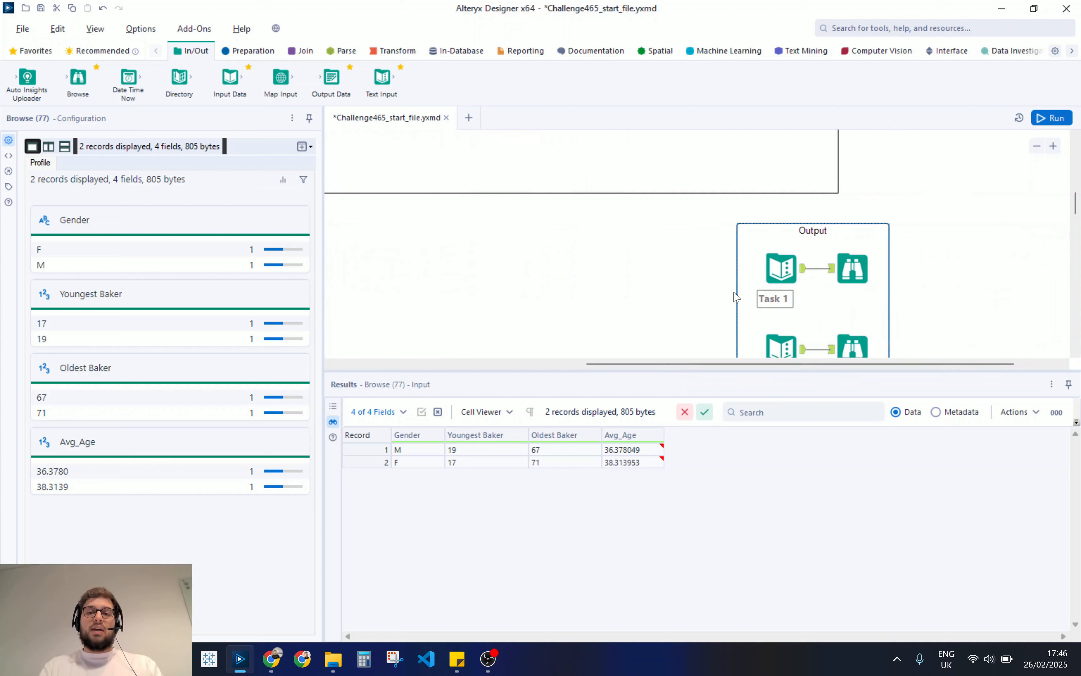
pyautogui.click(852, 269)
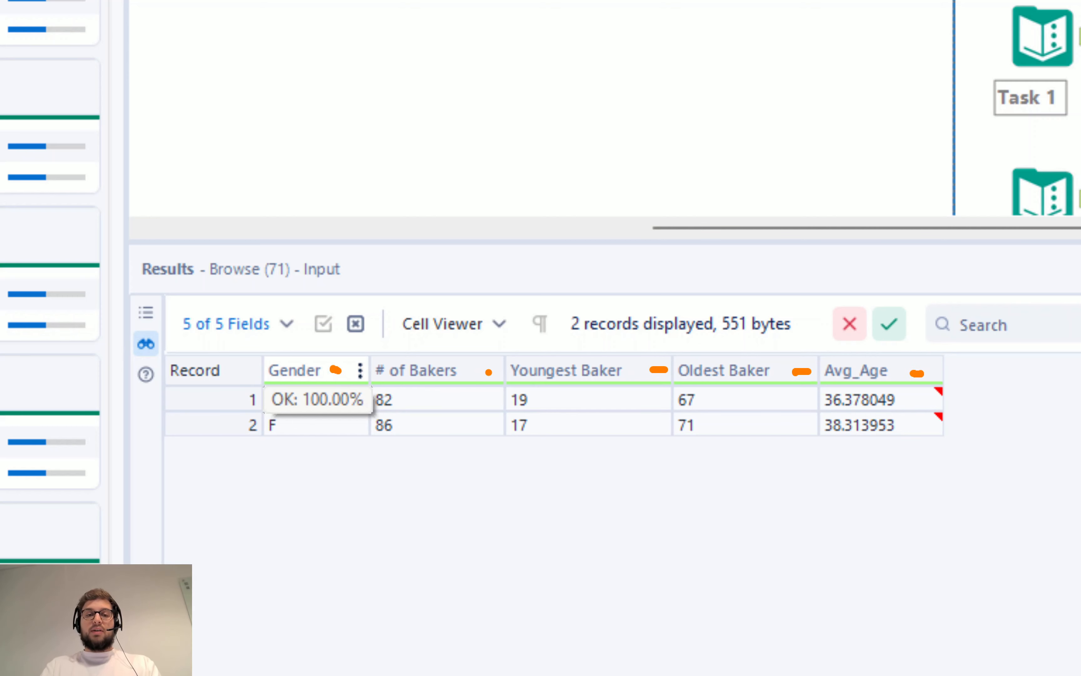
pyautogui.moveTo(471, 372); pyautogui.dragTo(489, 372)
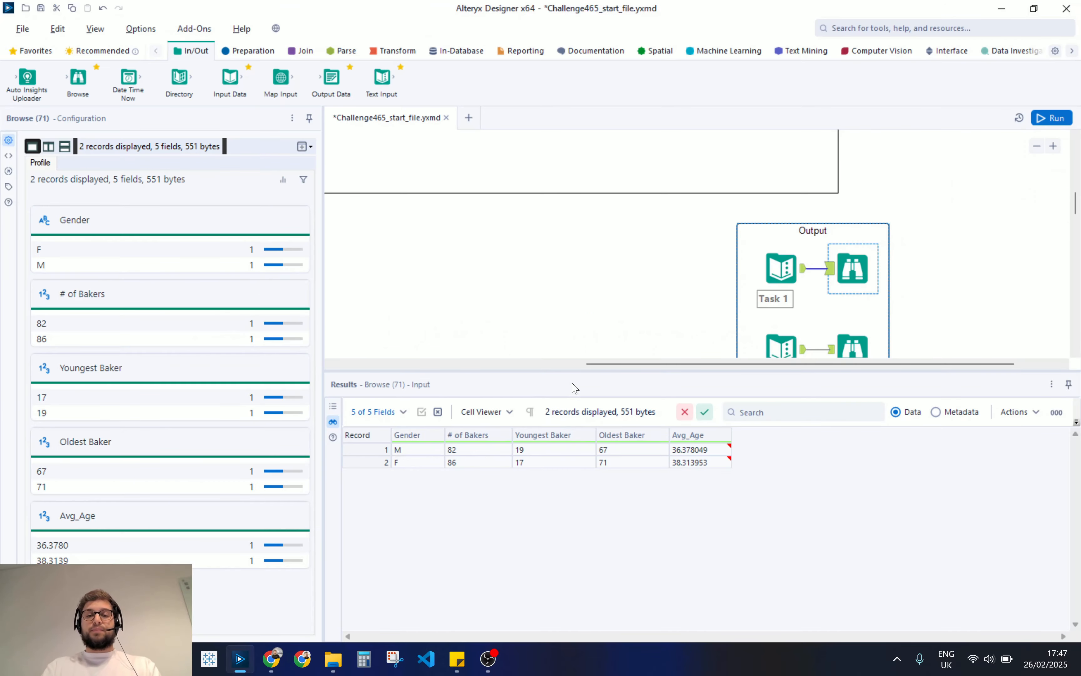
# Add a Count Distinct action on the Baker field in the Summarize tool and name its output # of Bakers.
pyautogui.moveTo(592, 367); pyautogui.dragTo(431, 368)
pyautogui.click(498, 281)
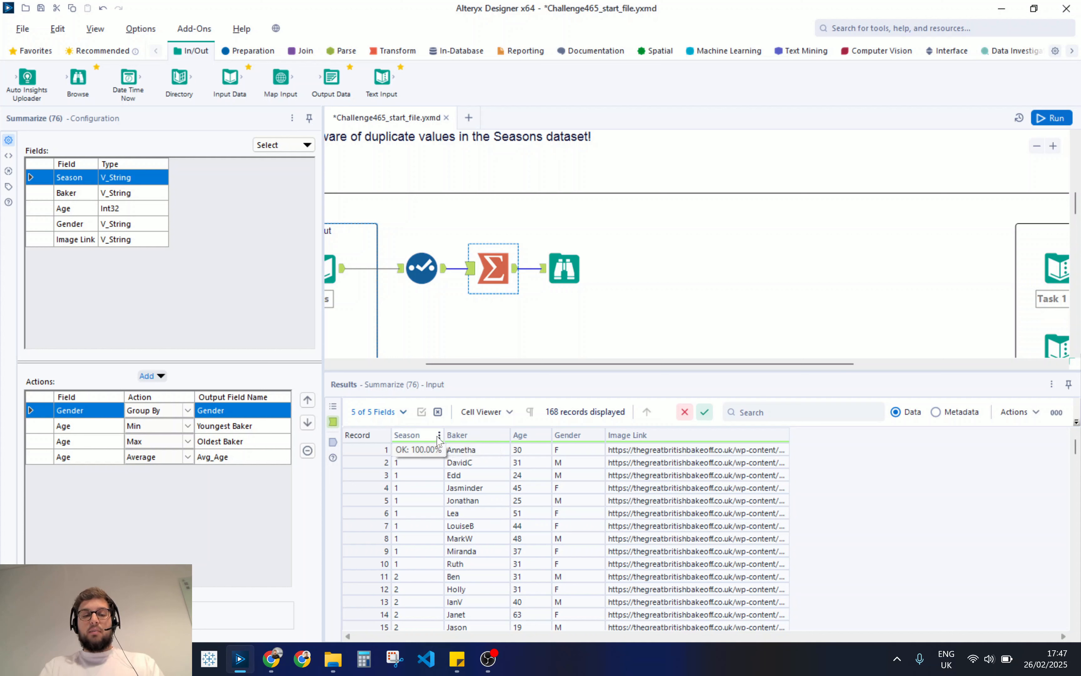
pyautogui.moveTo(441, 427)
pyautogui.mouseDown()
pyautogui.moveTo(492, 551)
pyautogui.moveTo(506, 632)
pyautogui.mouseUp()
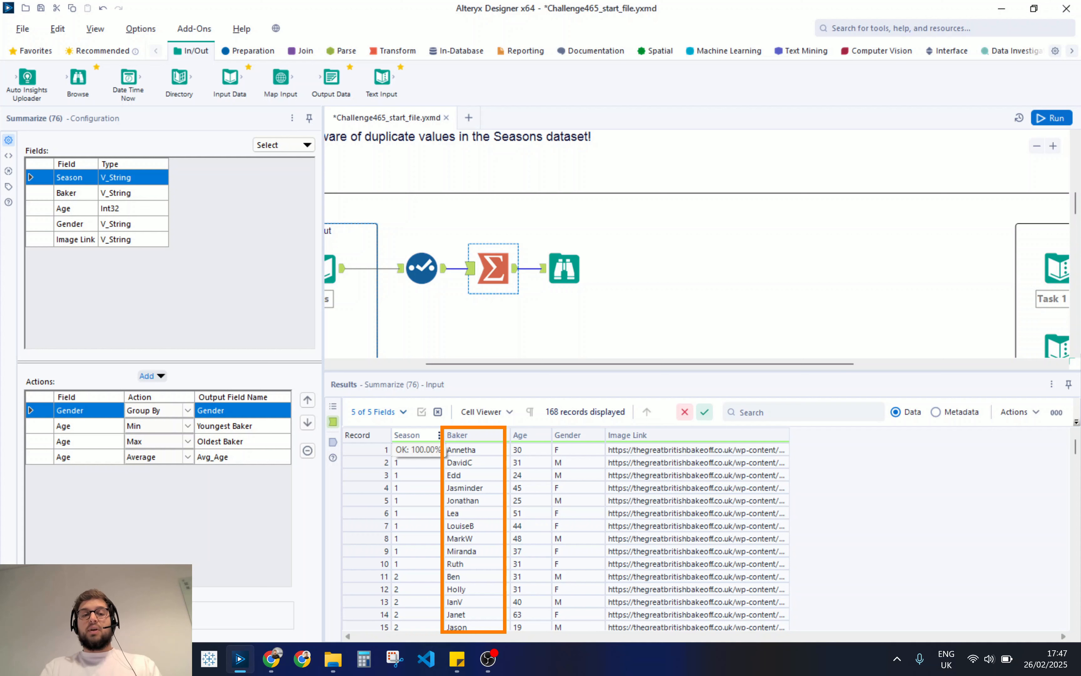
pyautogui.click(70, 194)
pyautogui.click(151, 376)
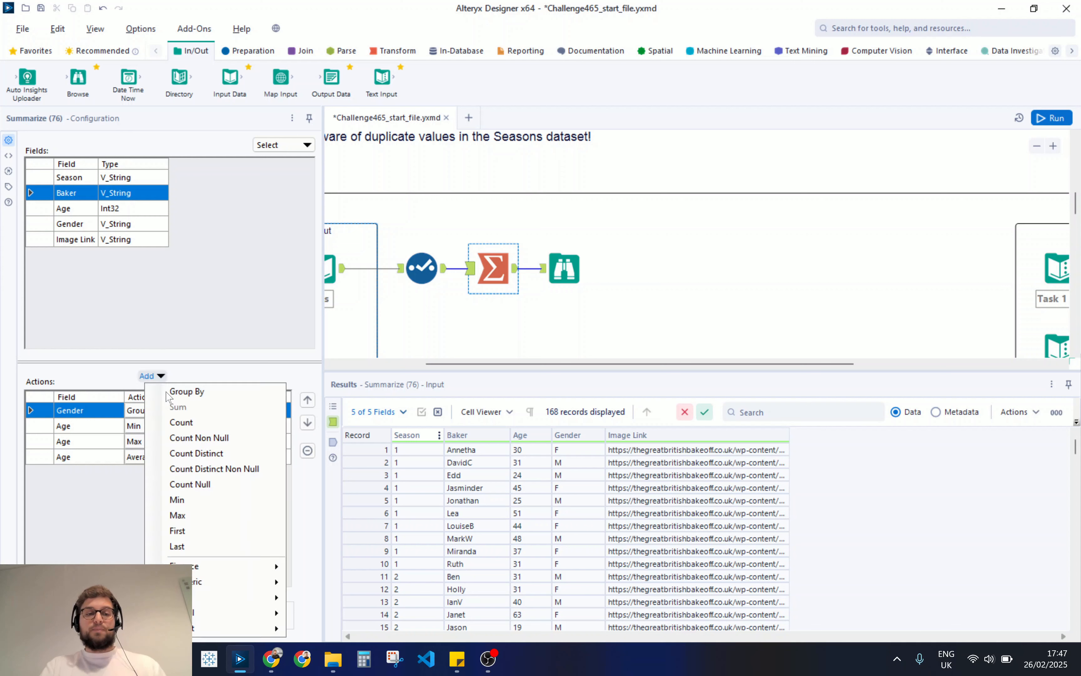
pyautogui.click(222, 454)
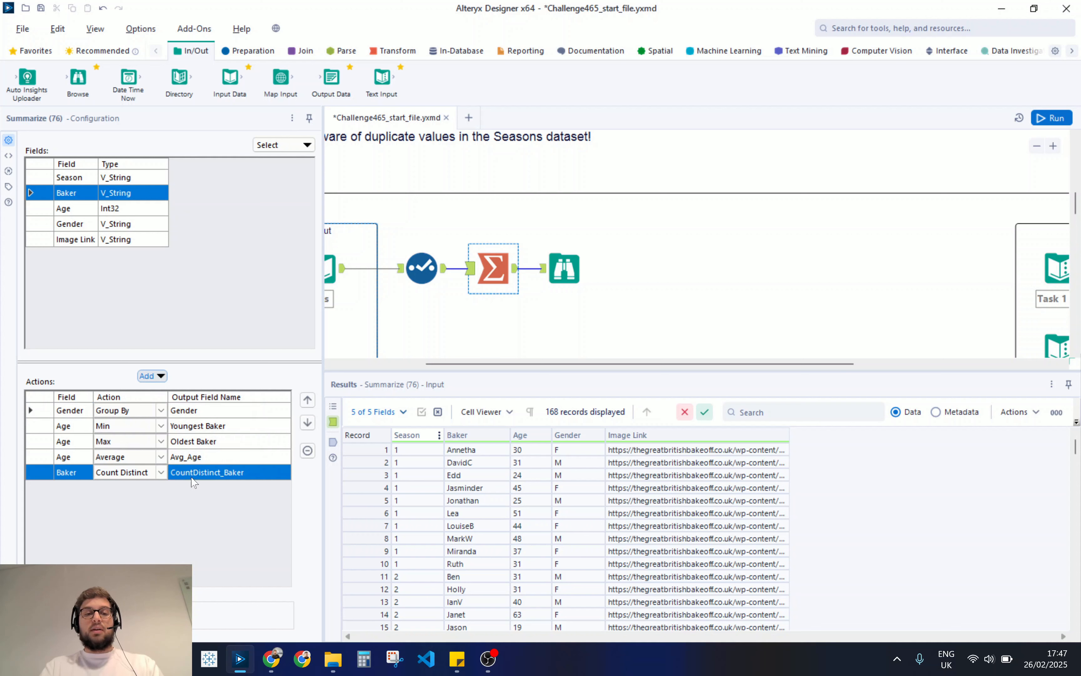
pyautogui.click(203, 473)
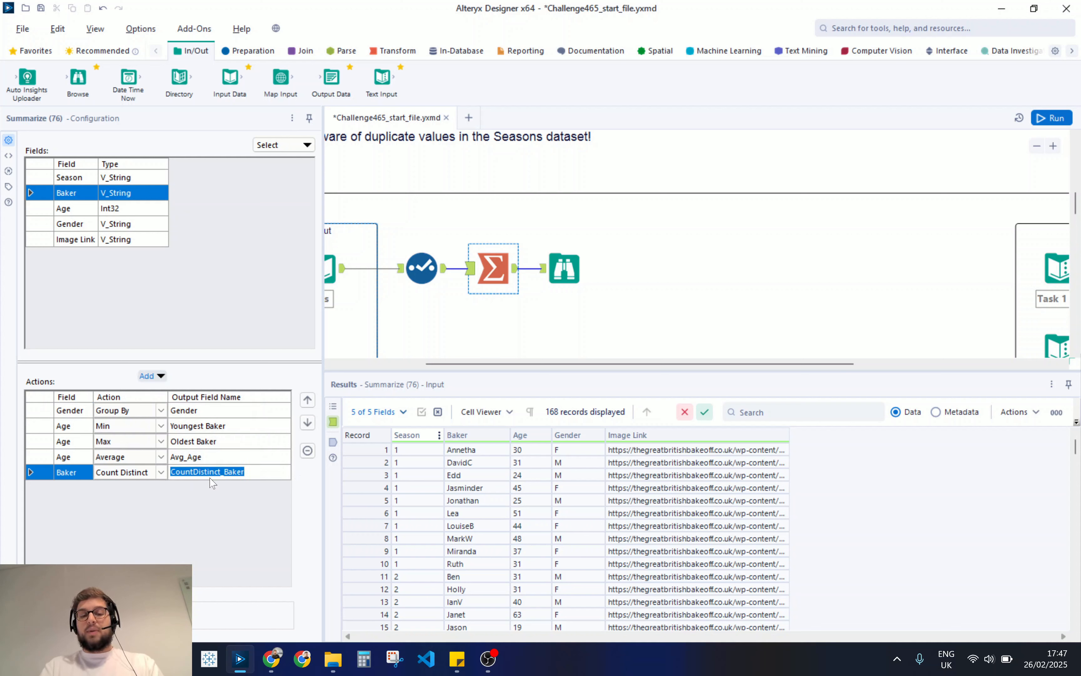
pyautogui.write('# of Bakers')
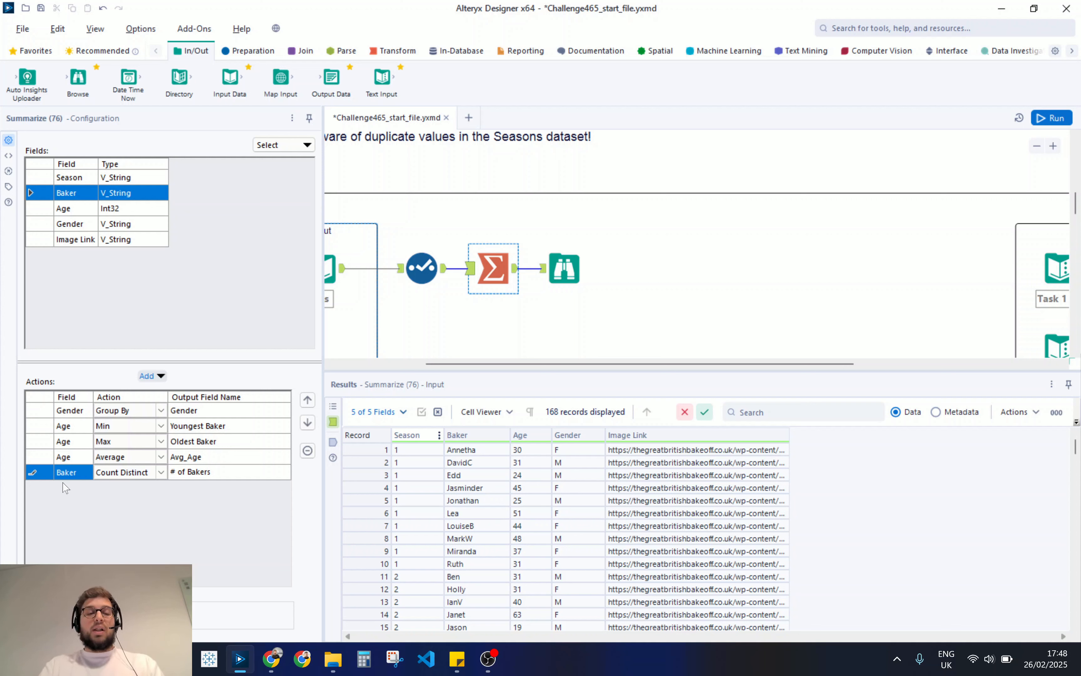
# Move the # of Bakers action directly below the Gender grouping and rerun the workflow to update the summary.
pyautogui.click(307, 401)
pyautogui.click(308, 400)
pyautogui.click(308, 400)
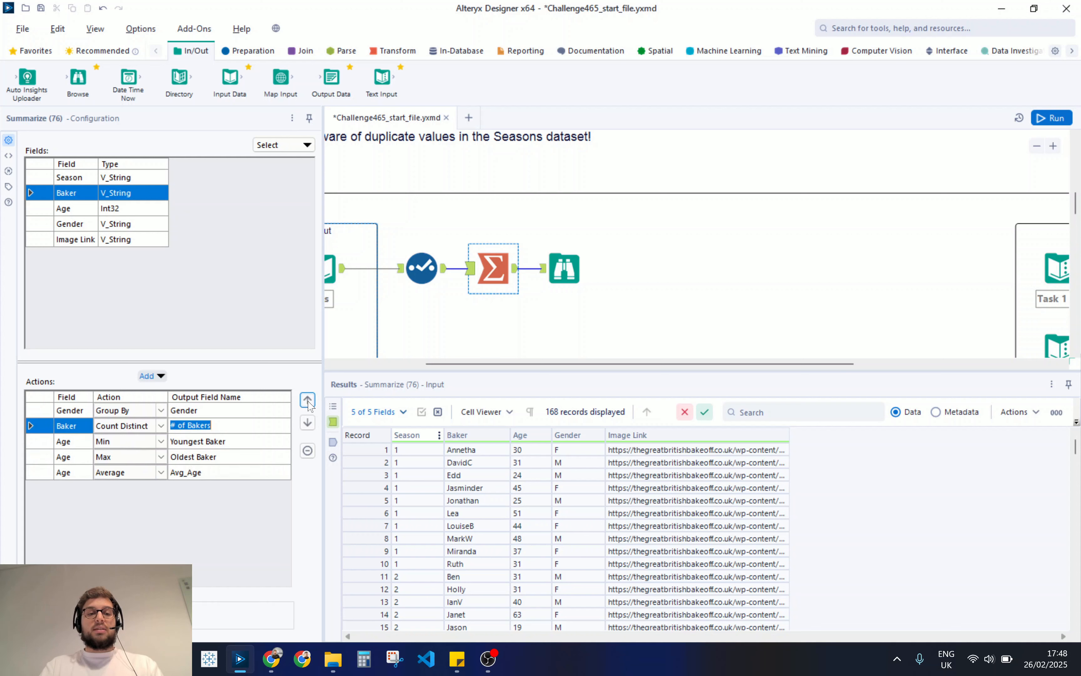
pyautogui.click(564, 276)
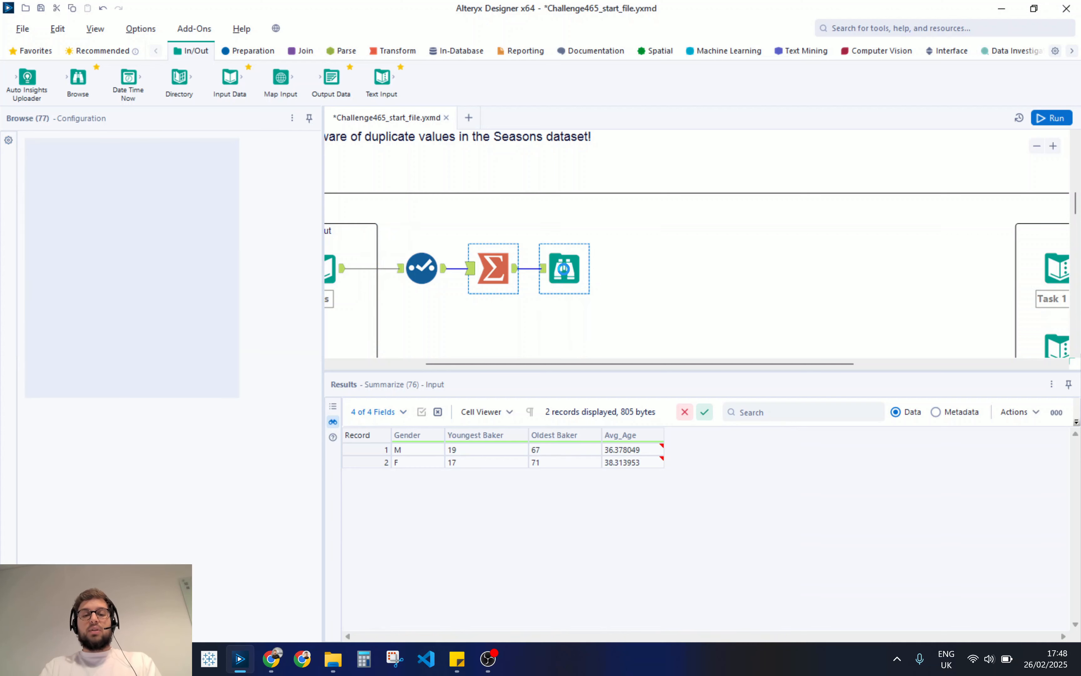
pyautogui.hotkey('ctrl', 'r')
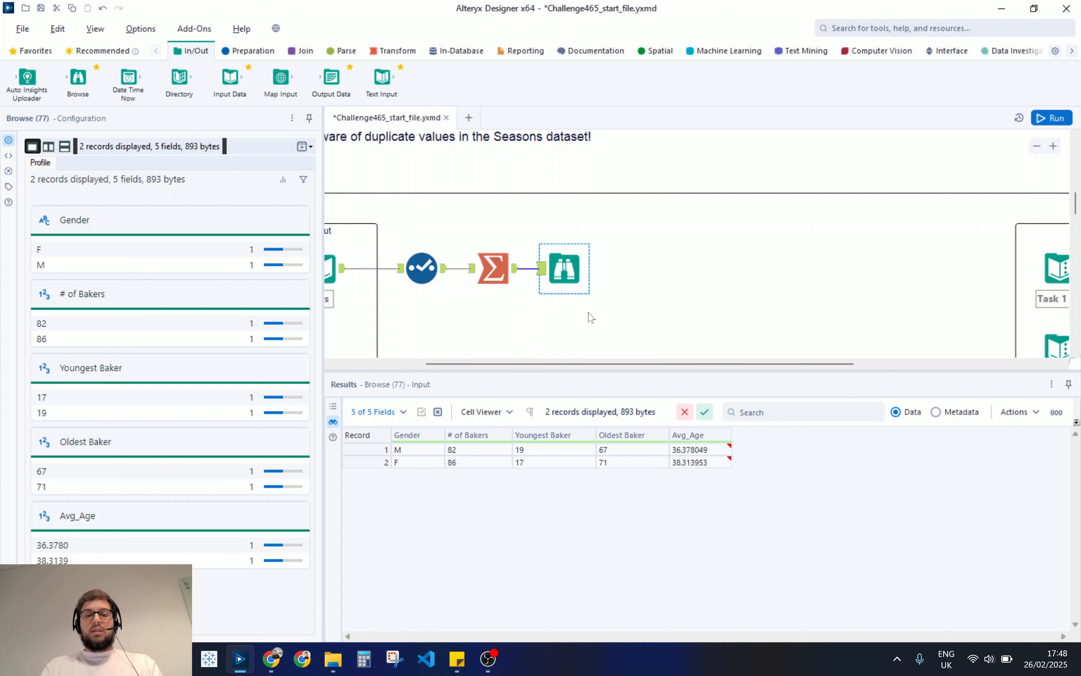
pyautogui.hotkey('ctrl', 'r')
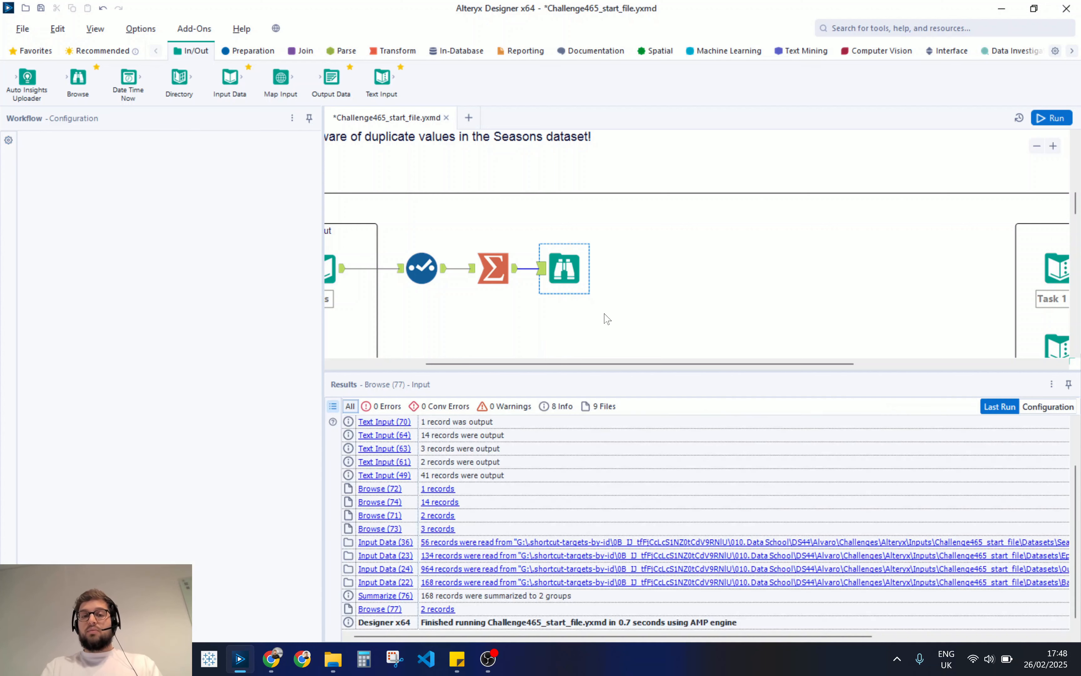
# Group the Select, Summarize and Browse tools in a new container captioned Task 1.
pyautogui.moveTo(615, 301); pyautogui.dragTo(387, 232)
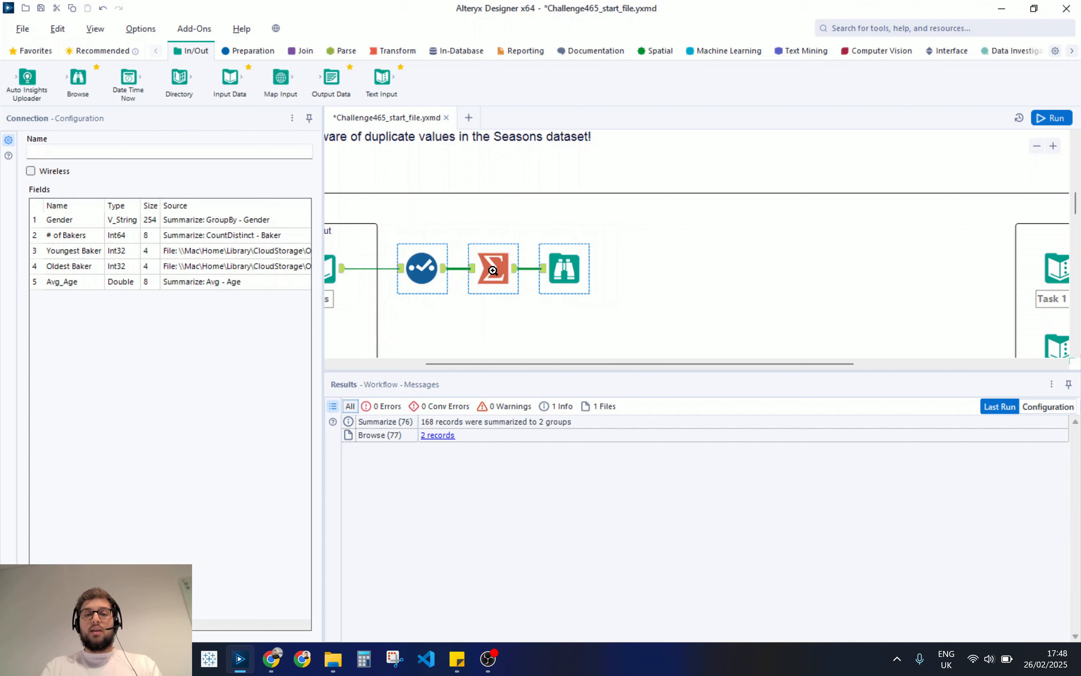
pyautogui.rightClick(492, 270)
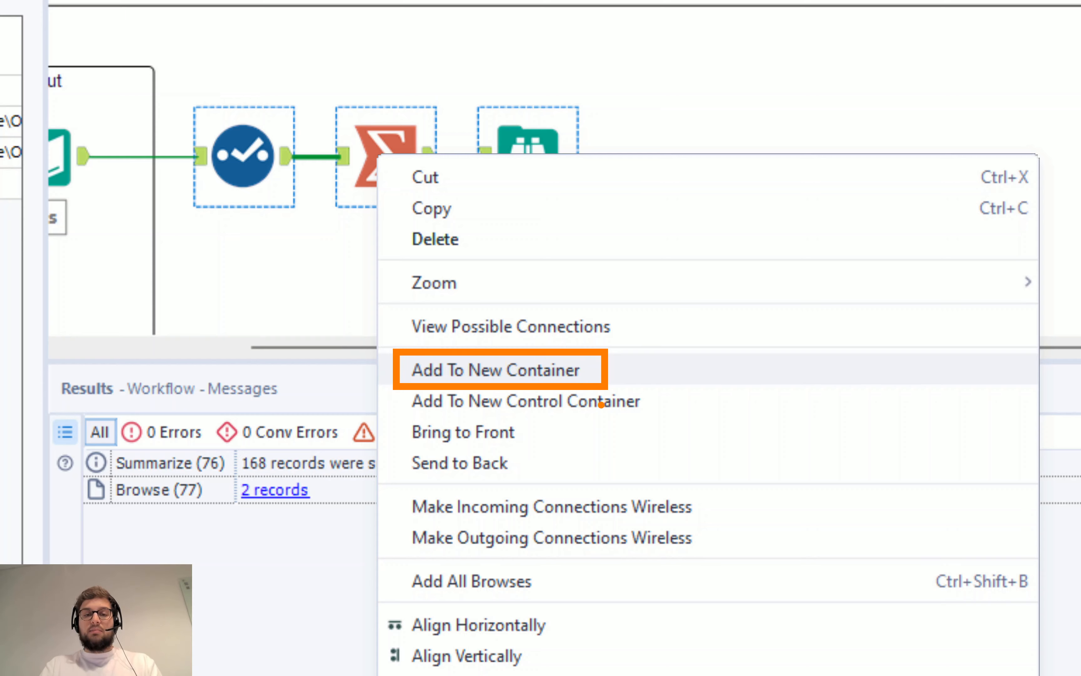
pyautogui.press('Escape')
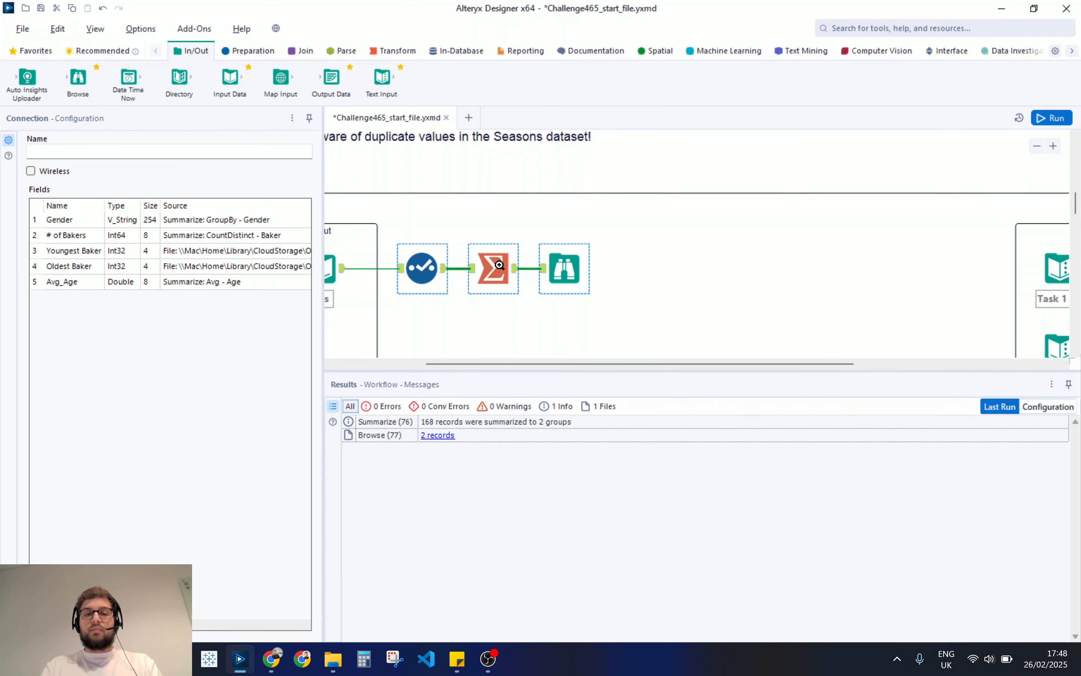
pyautogui.rightClick(500, 265)
pyautogui.click(554, 365)
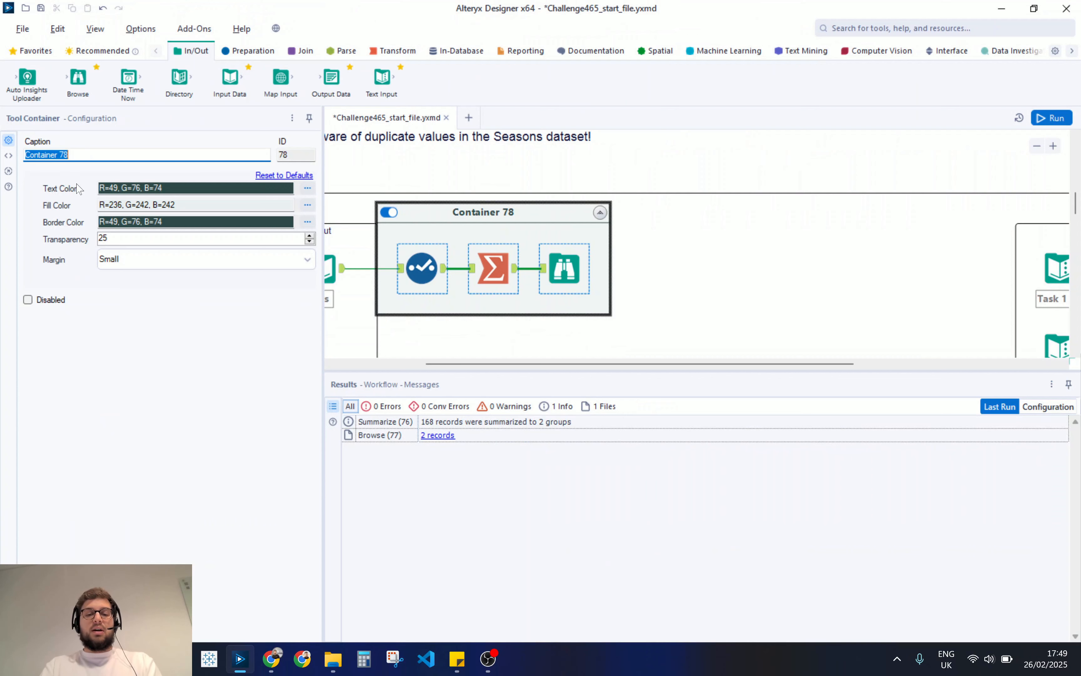
pyautogui.write('Task 1')
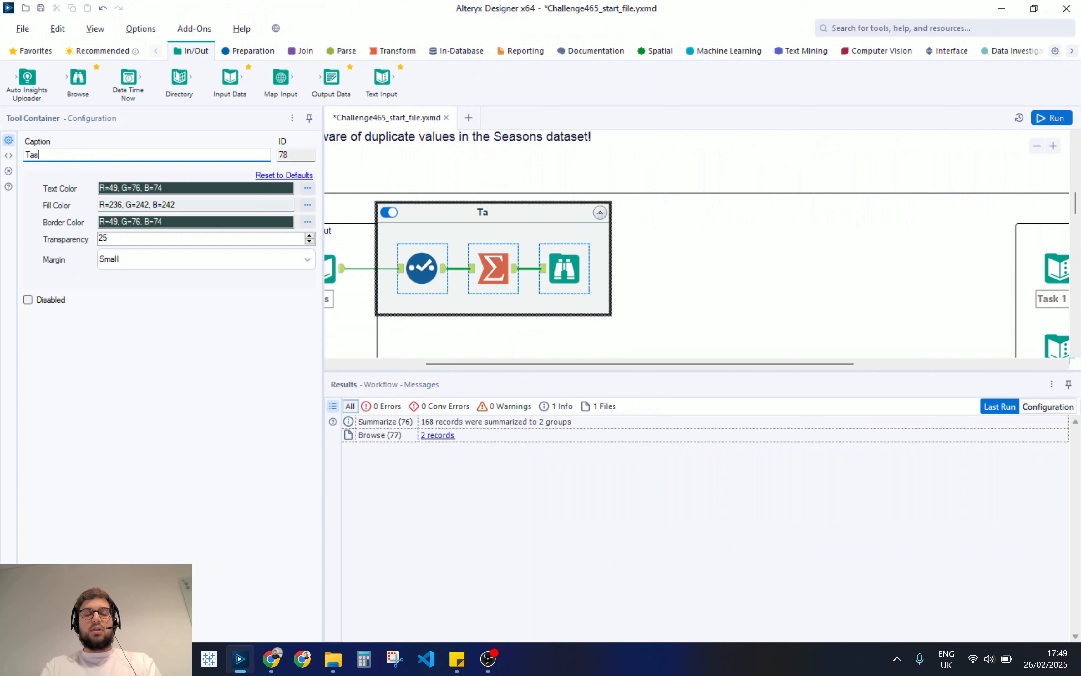
pyautogui.click(675, 254)
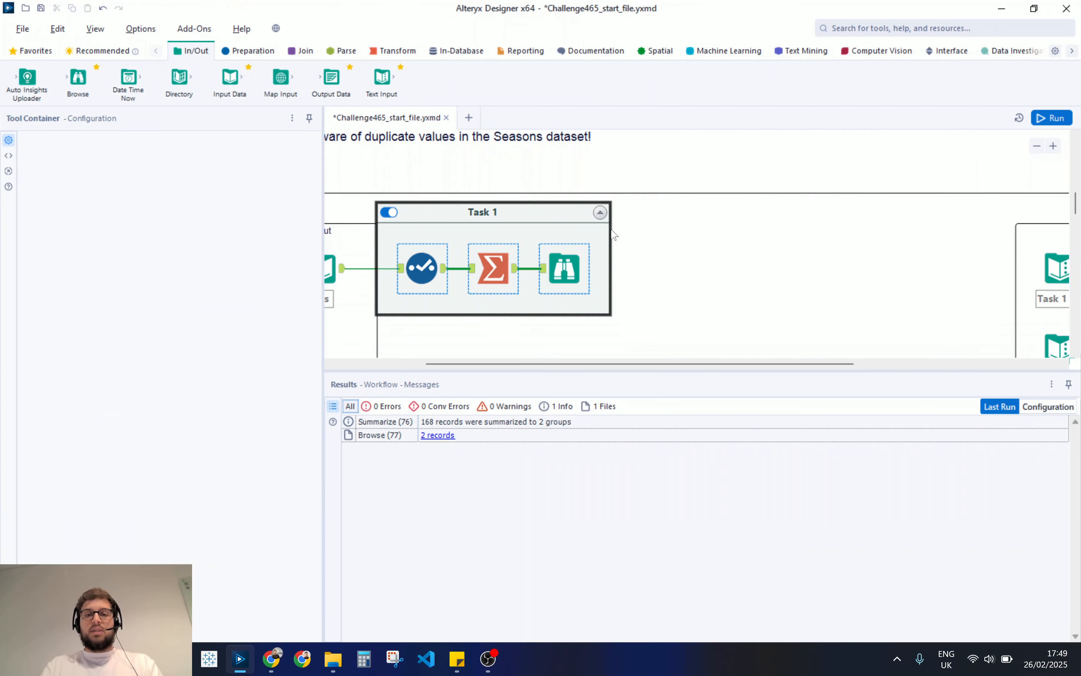
# Rerun the workflow and move the Task 1 container clear of the Input container.
pyautogui.hotkey('ctrl', 'r')
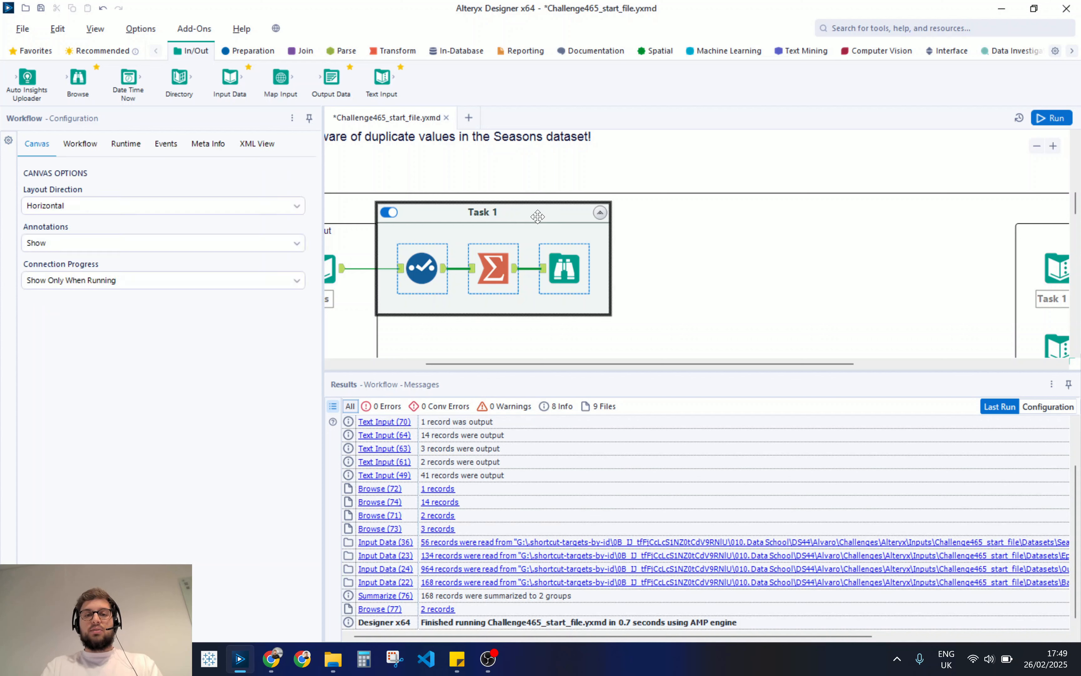
pyautogui.click(518, 213)
pyautogui.moveTo(518, 215); pyautogui.dragTo(569, 214)
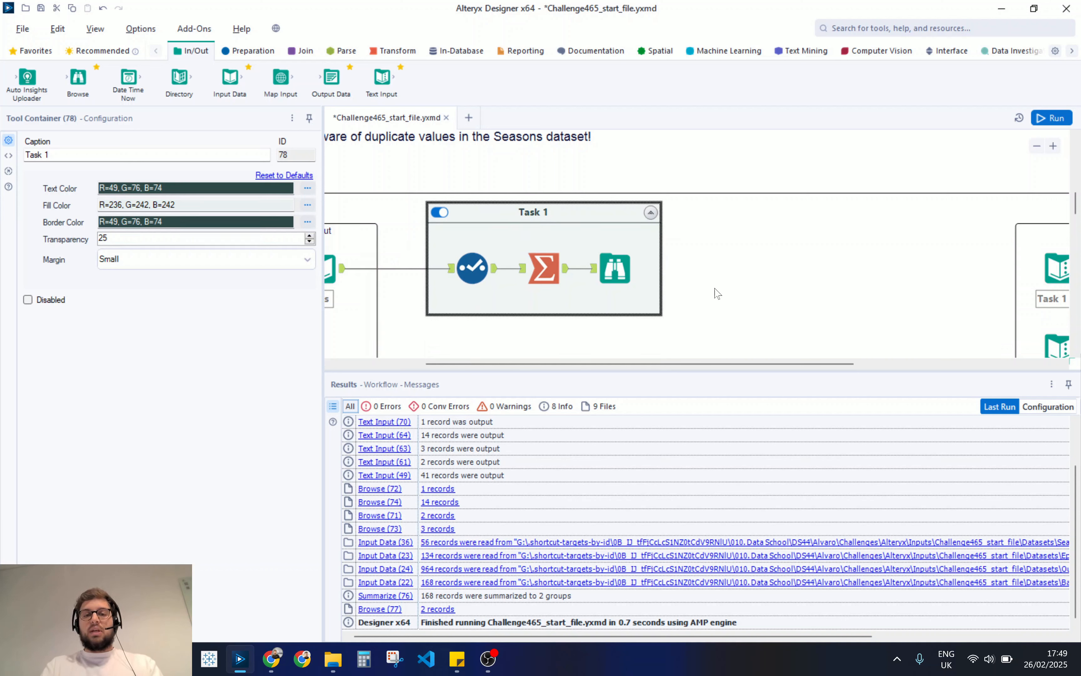
# Review the second task in the challenge description, about episodes per season and the season with the fewest.
pyautogui.scroll(-3, 711, 297)
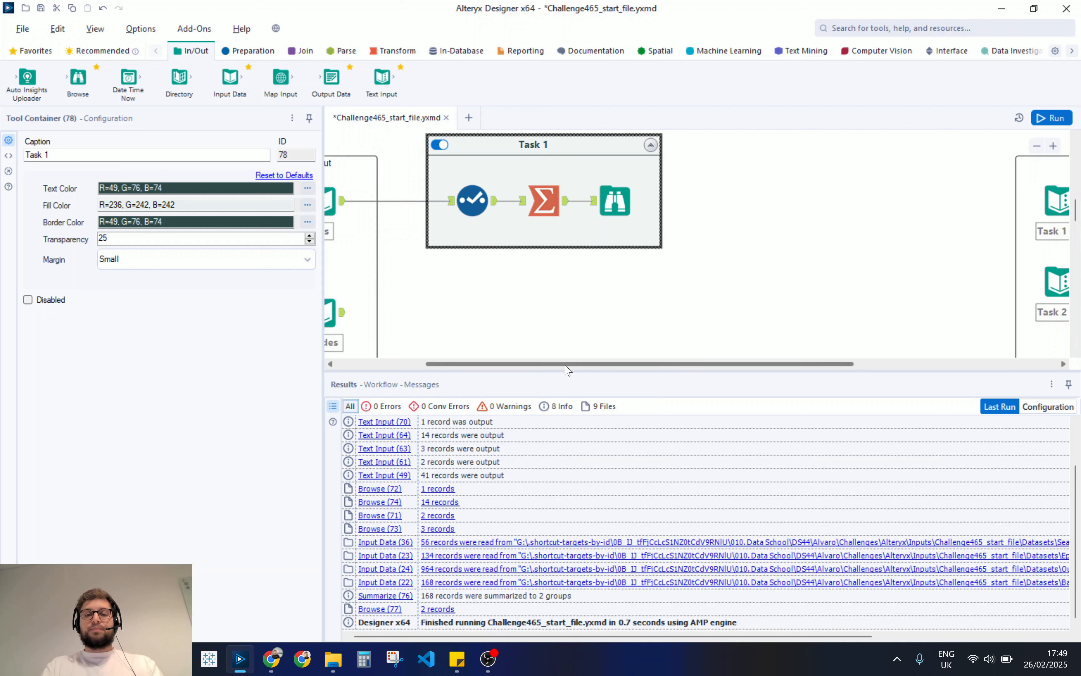
pyautogui.moveTo(566, 363); pyautogui.dragTo(526, 369)
pyautogui.click(552, 332)
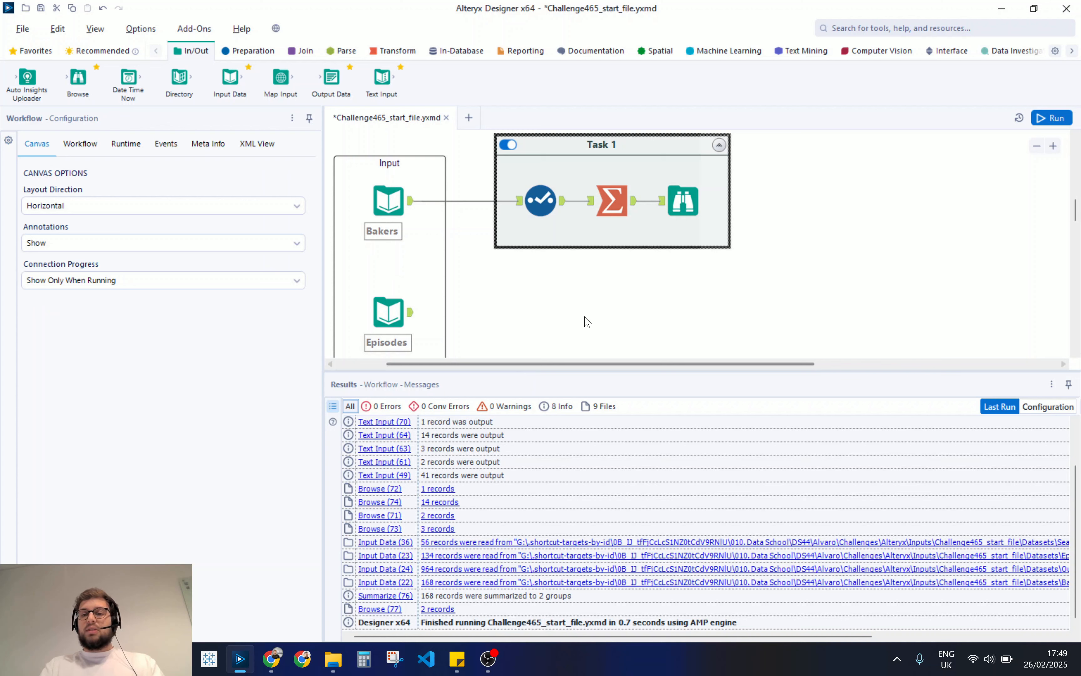
pyautogui.scroll(10, 581, 322)
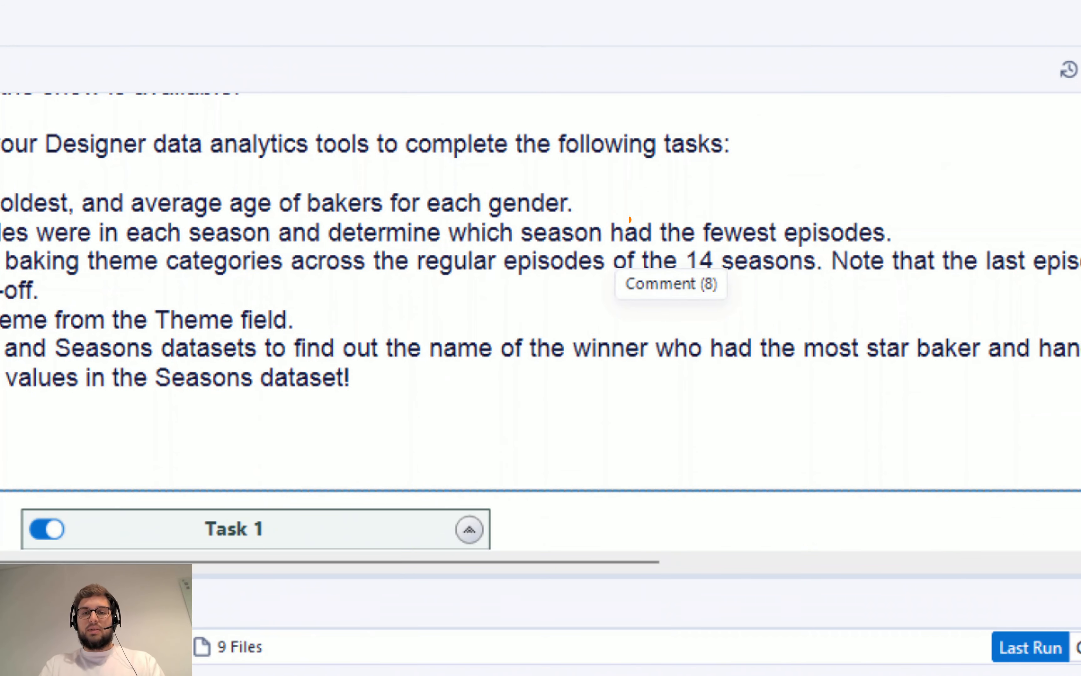
pyautogui.moveTo(516, 213); pyautogui.dragTo(910, 251)
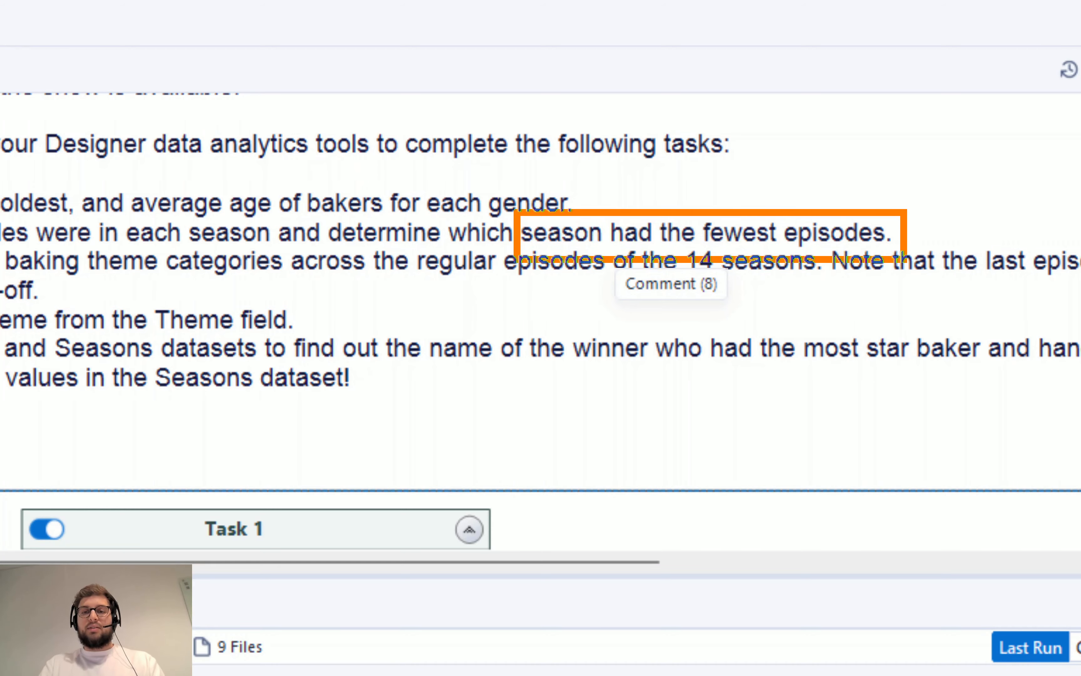
pyautogui.press('Escape')
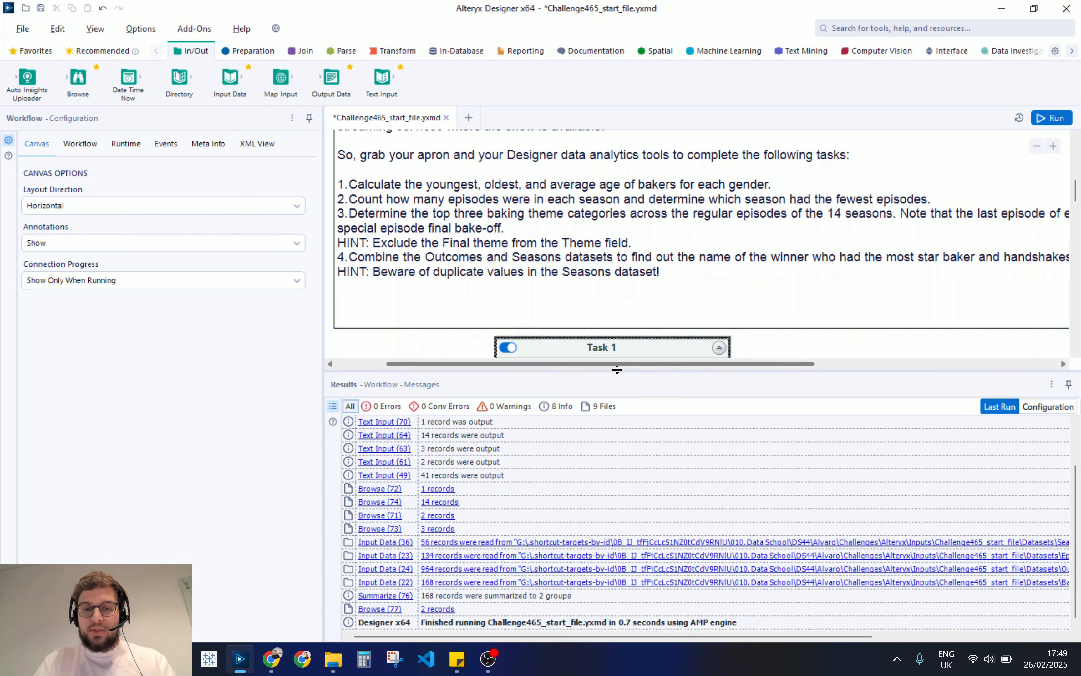
# Shrink the Results window to enlarge the canvas and read the Episodes.csv entry in the dataset descriptions.
pyautogui.moveTo(623, 381); pyautogui.dragTo(640, 448)
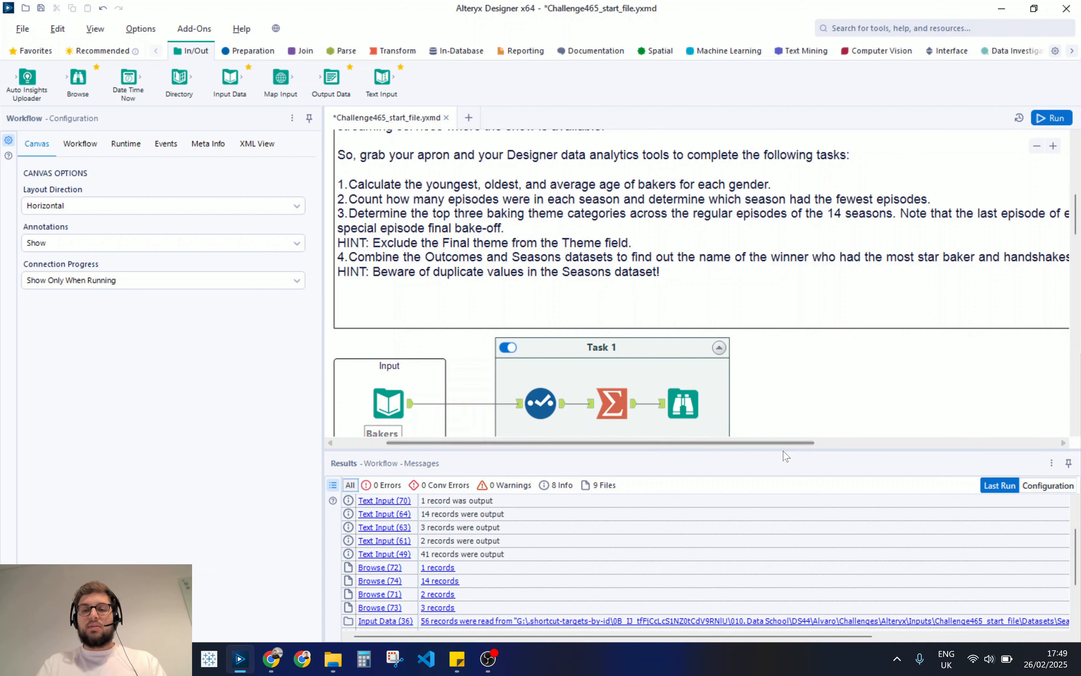
pyautogui.moveTo(780, 452); pyautogui.dragTo(780, 490)
pyautogui.click(724, 372)
pyautogui.scroll(3, 726, 358)
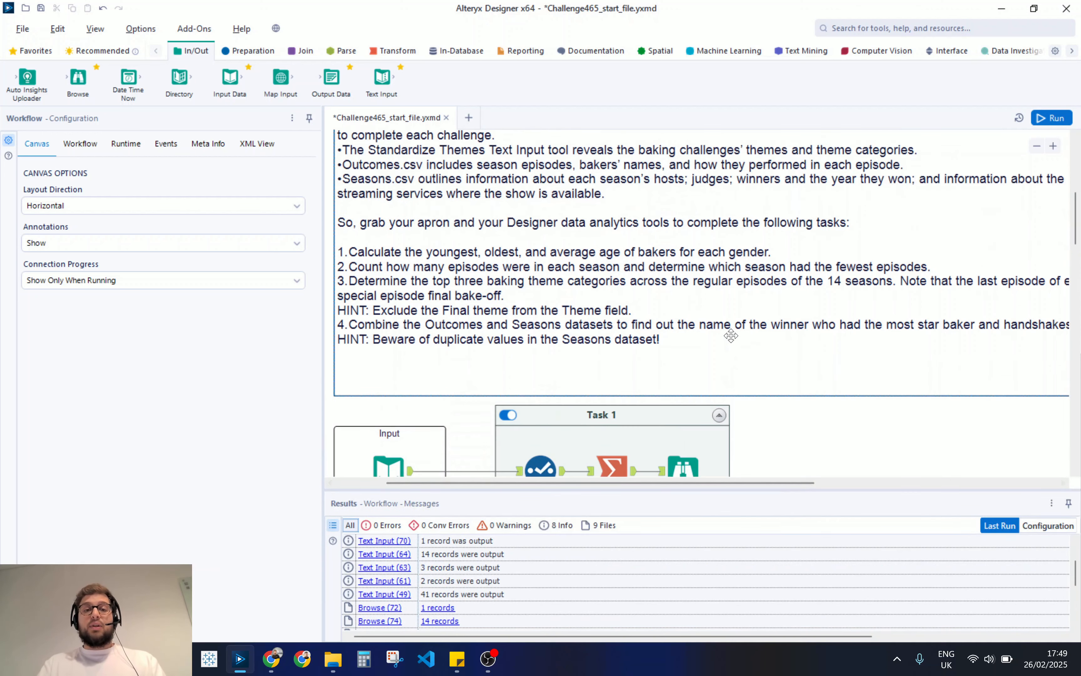
pyautogui.scroll(1, 429, 232)
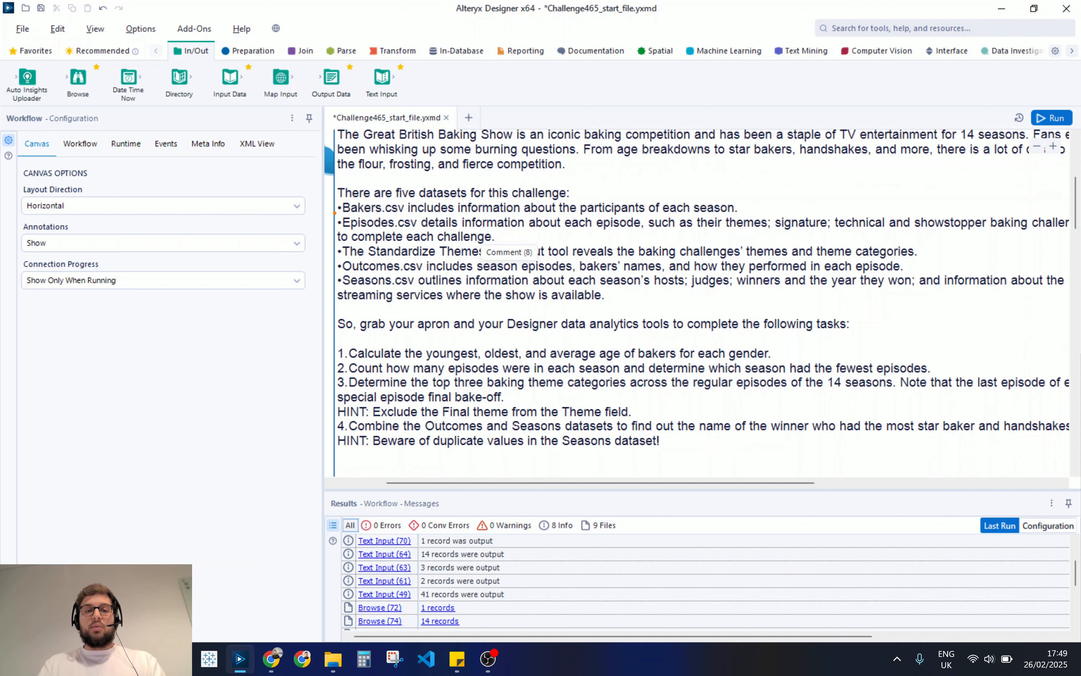
pyautogui.moveTo(335, 213)
pyautogui.mouseDown()
pyautogui.moveTo(404, 236)
pyautogui.moveTo(625, 231)
pyautogui.mouseUp()
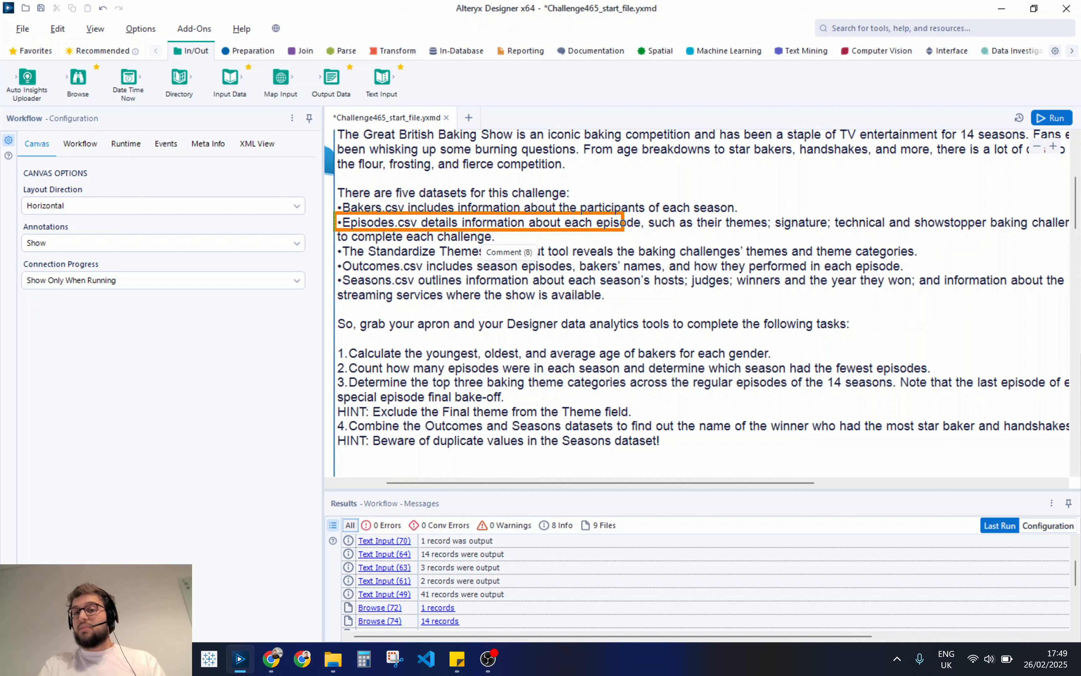
# Open the Episodes input's output data and enlarge the Results window to examine its Season and Episode fields.
pyautogui.press('Escape')
pyautogui.scroll(-1, 512, 267)
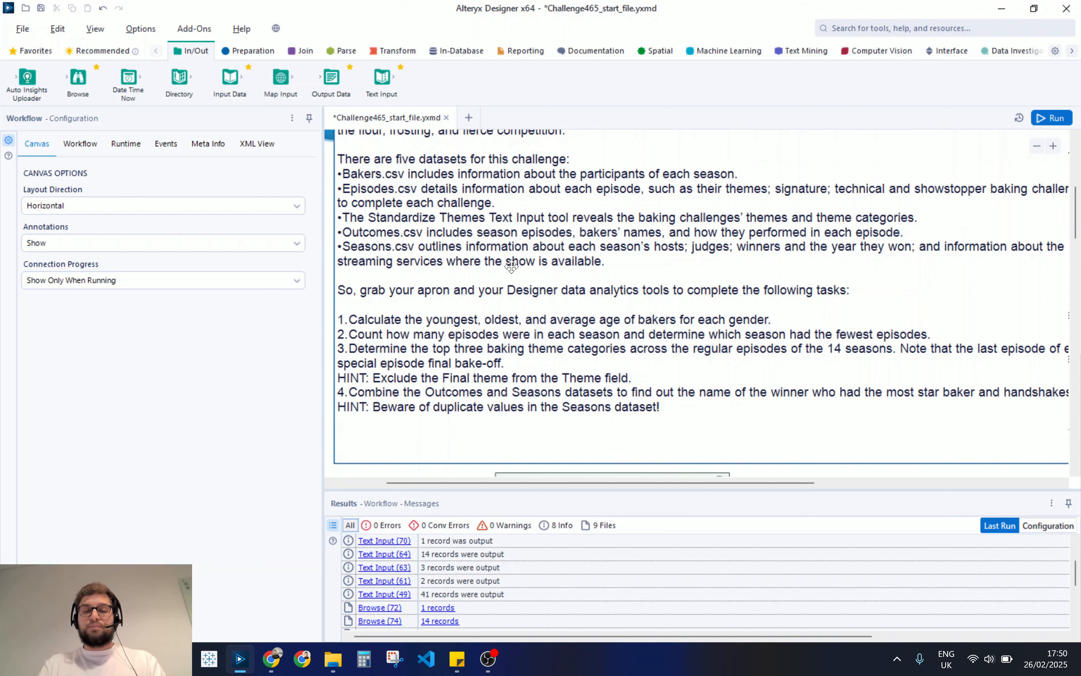
pyautogui.scroll(-10, 512, 267)
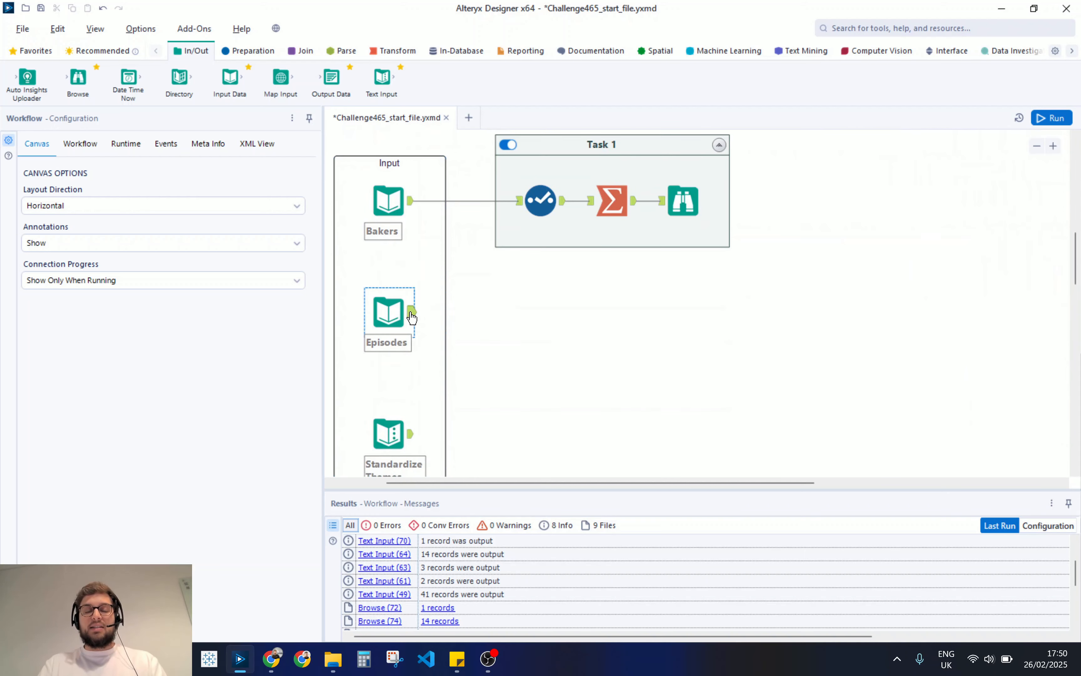
pyautogui.click(412, 318)
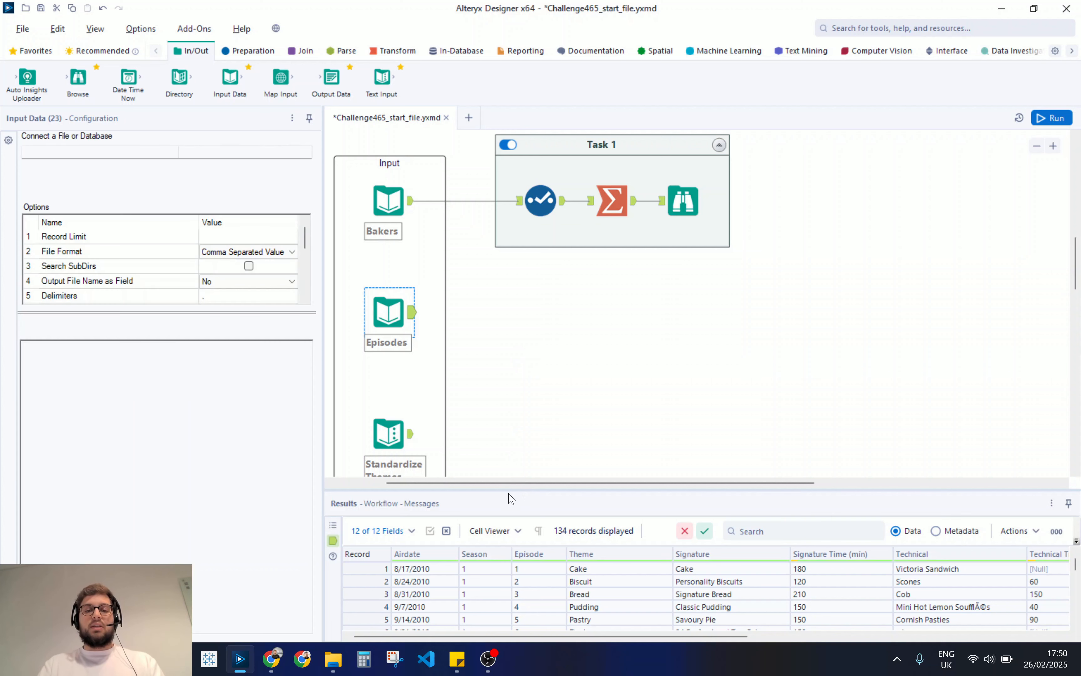
pyautogui.moveTo(511, 500); pyautogui.dragTo(519, 281)
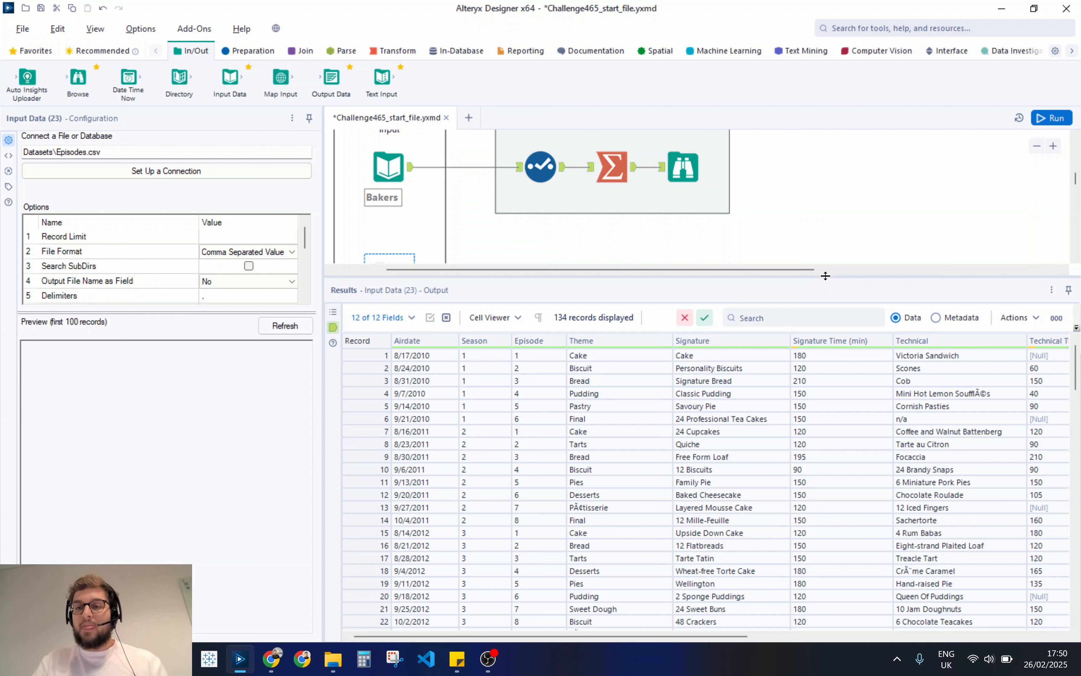
pyautogui.moveTo(826, 276); pyautogui.dragTo(835, 315)
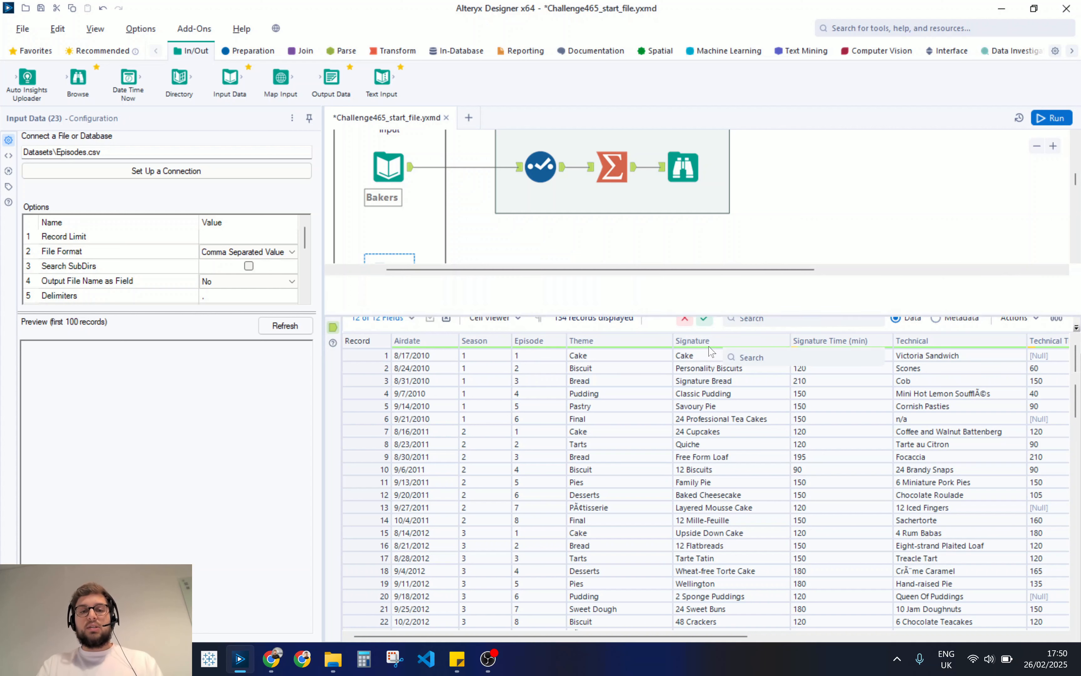
pyautogui.moveTo(498, 316); pyautogui.dragTo(505, 349)
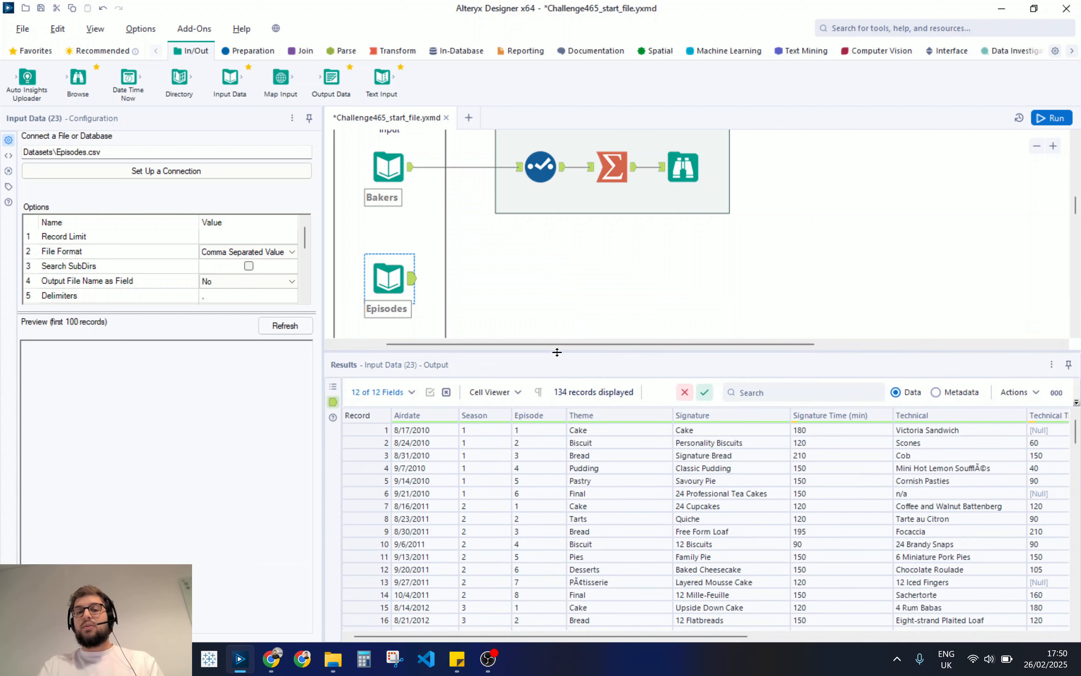
pyautogui.moveTo(556, 352); pyautogui.dragTo(556, 366)
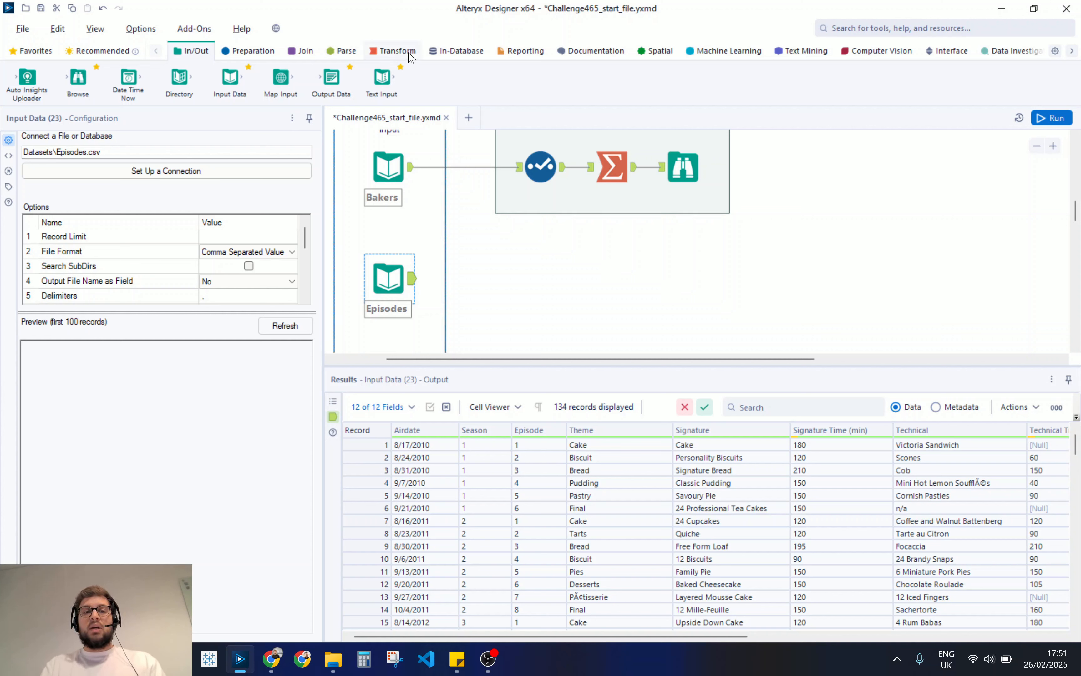
# Connect a Summarize tool to the Episodes input and group it by Season.
pyautogui.click(388, 54)
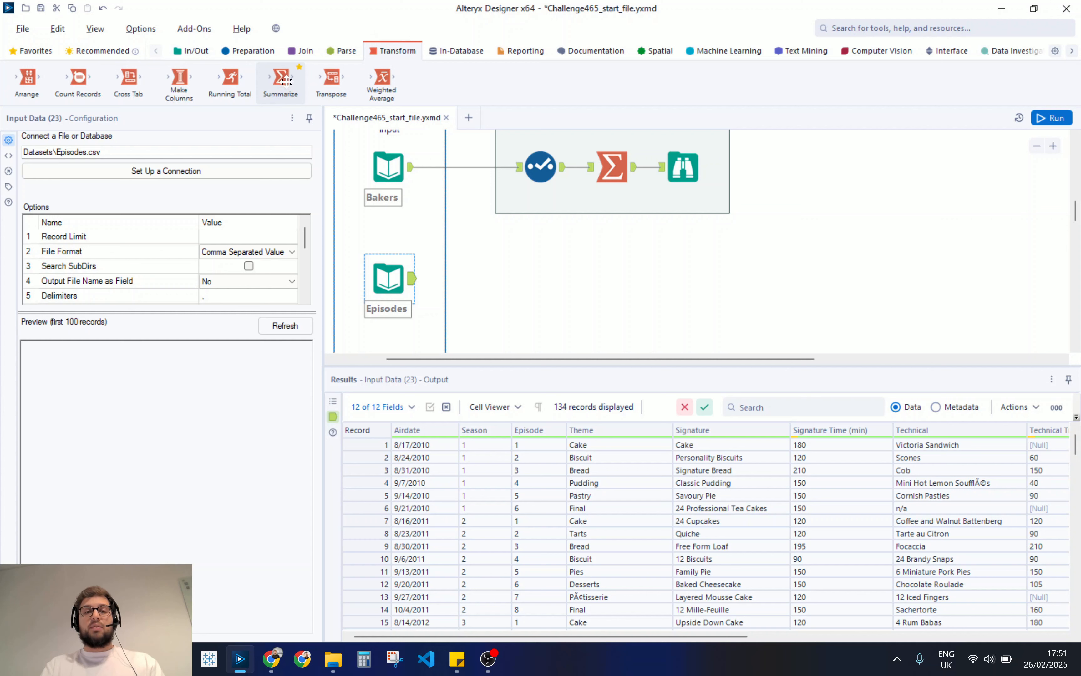
pyautogui.moveTo(286, 83); pyautogui.dragTo(501, 279)
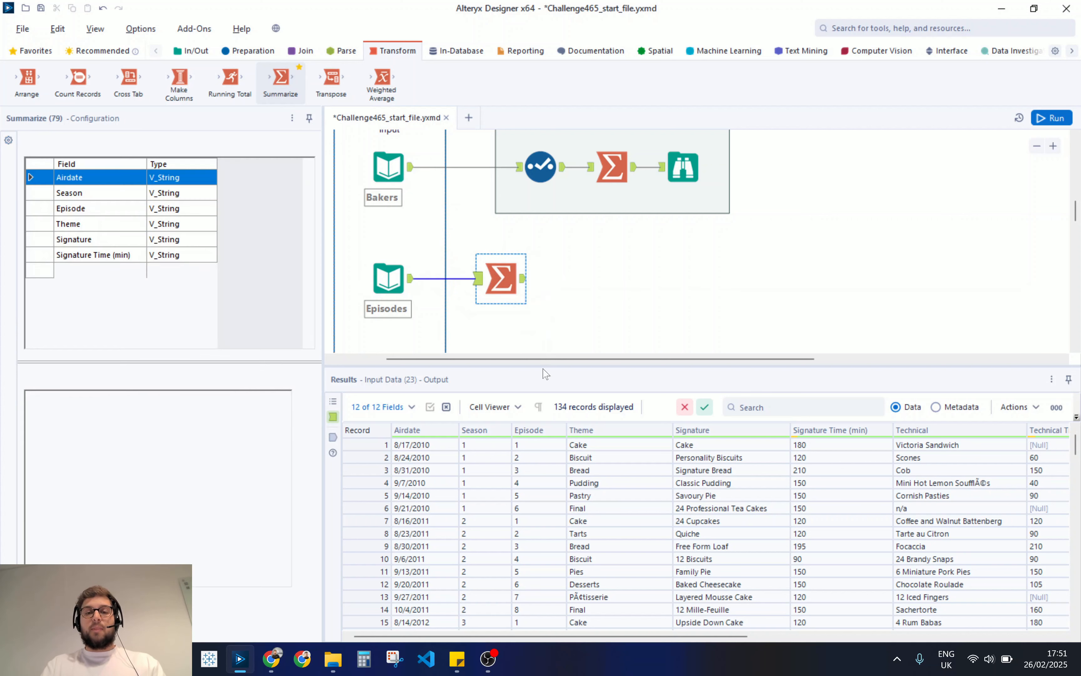
pyautogui.moveTo(541, 366); pyautogui.dragTo(539, 405)
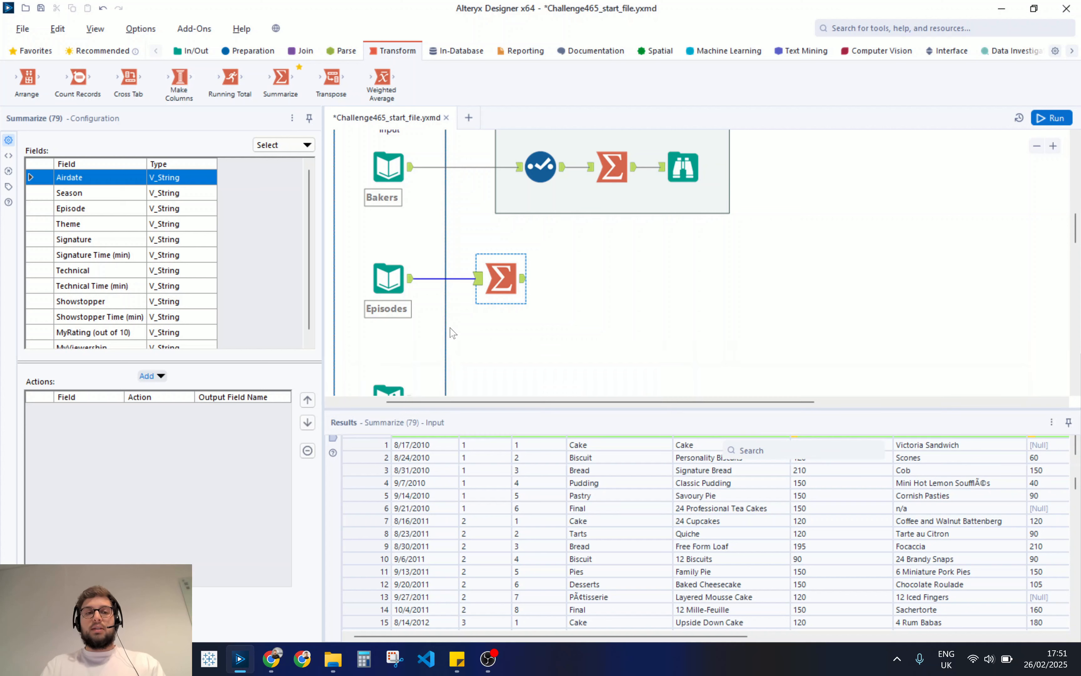
pyautogui.scroll(-1, 149, 244)
pyautogui.scroll(1, 106, 211)
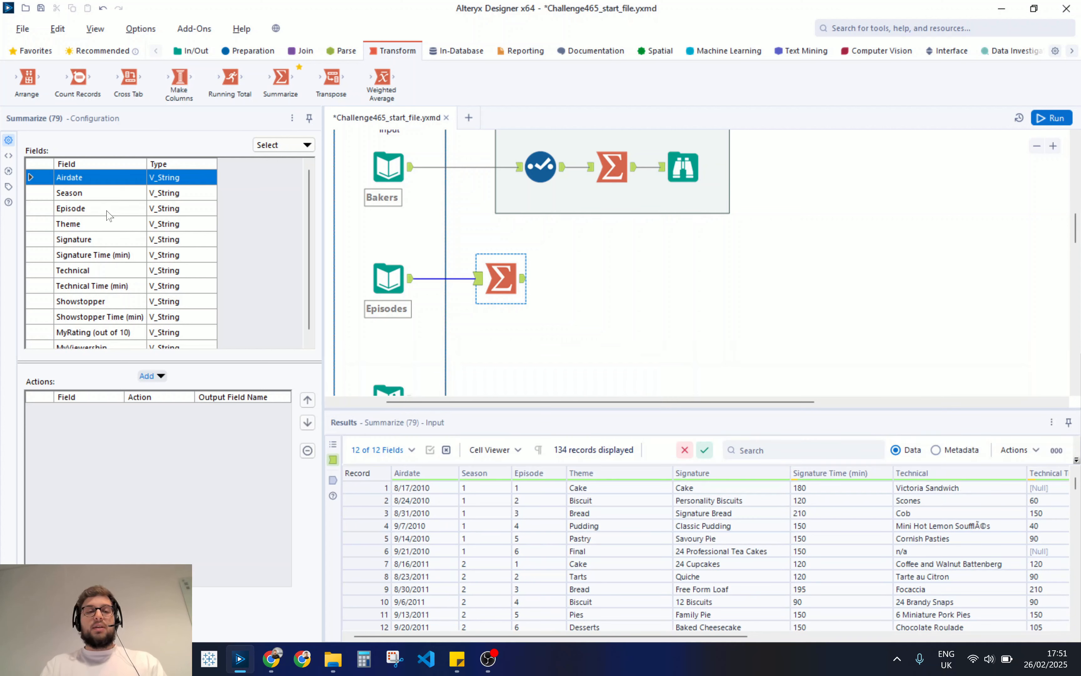
pyautogui.click(89, 194)
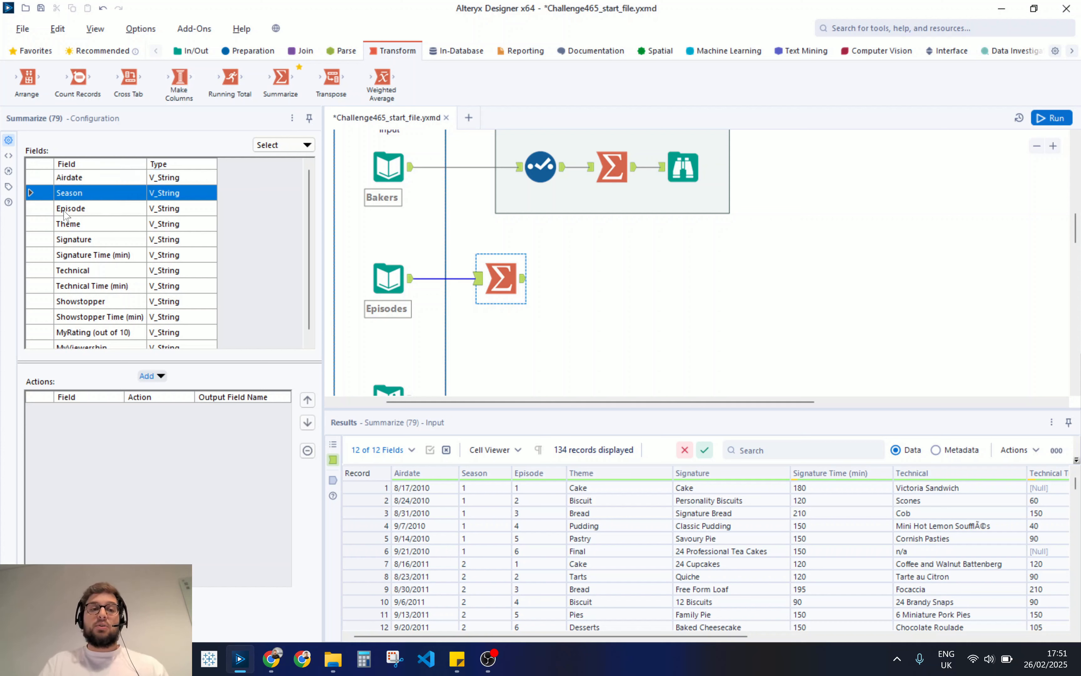
pyautogui.click(149, 375)
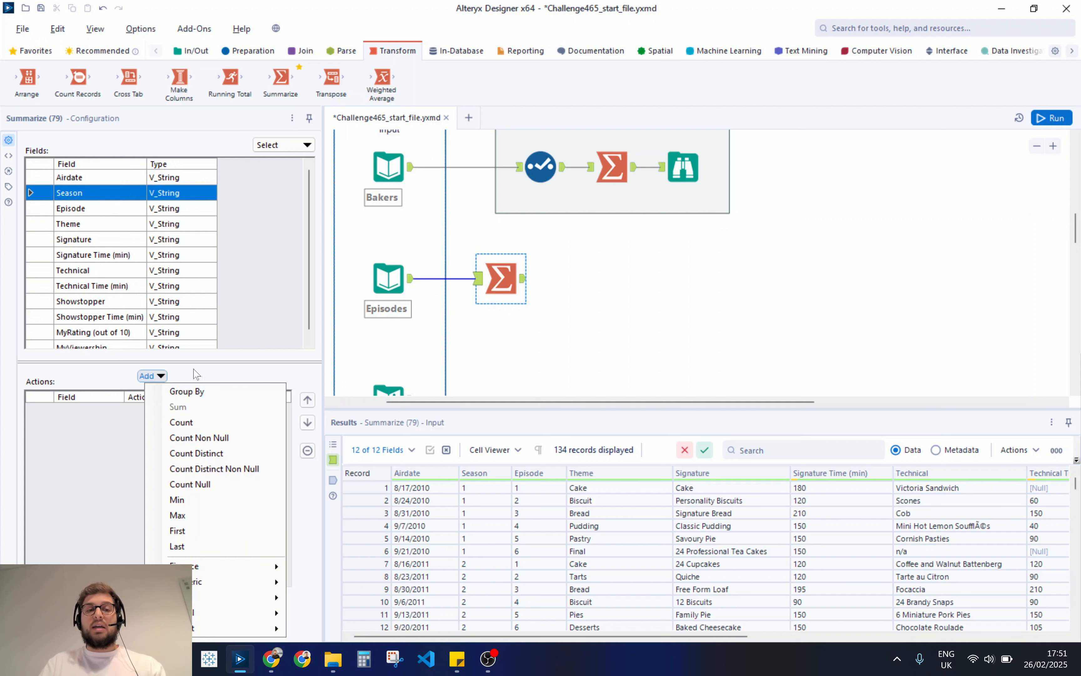
pyautogui.click(187, 394)
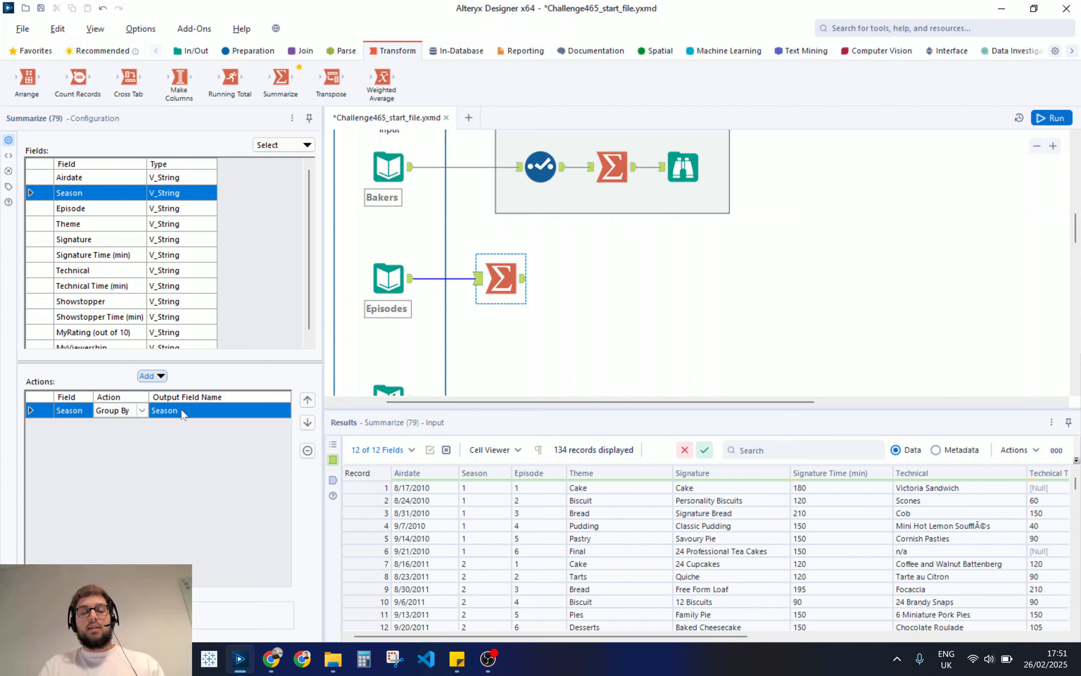
# Add a Count Distinct of Episode with output field name Count, and shift the Summarize tool slightly away from the Input container.
pyautogui.click(107, 213)
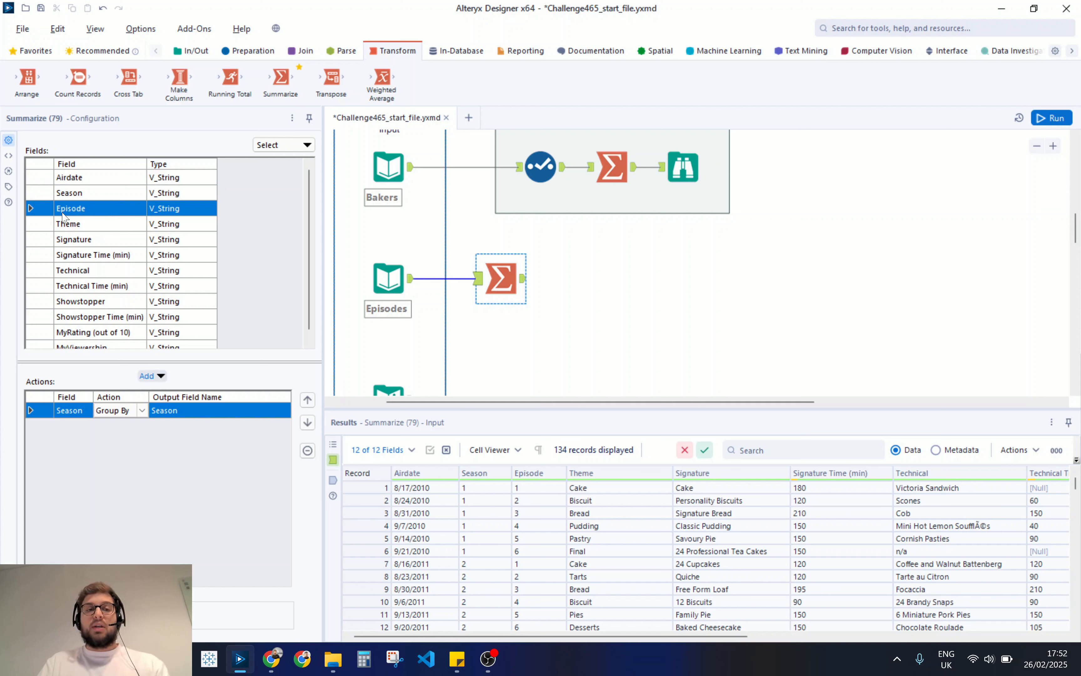
pyautogui.click(154, 376)
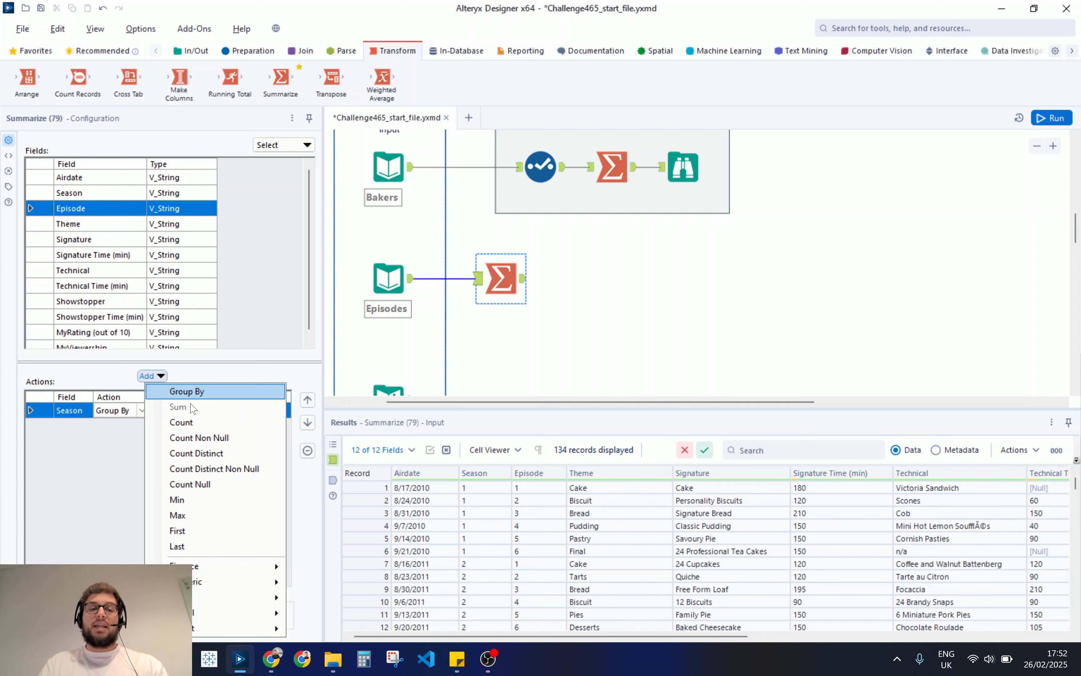
pyautogui.click(203, 455)
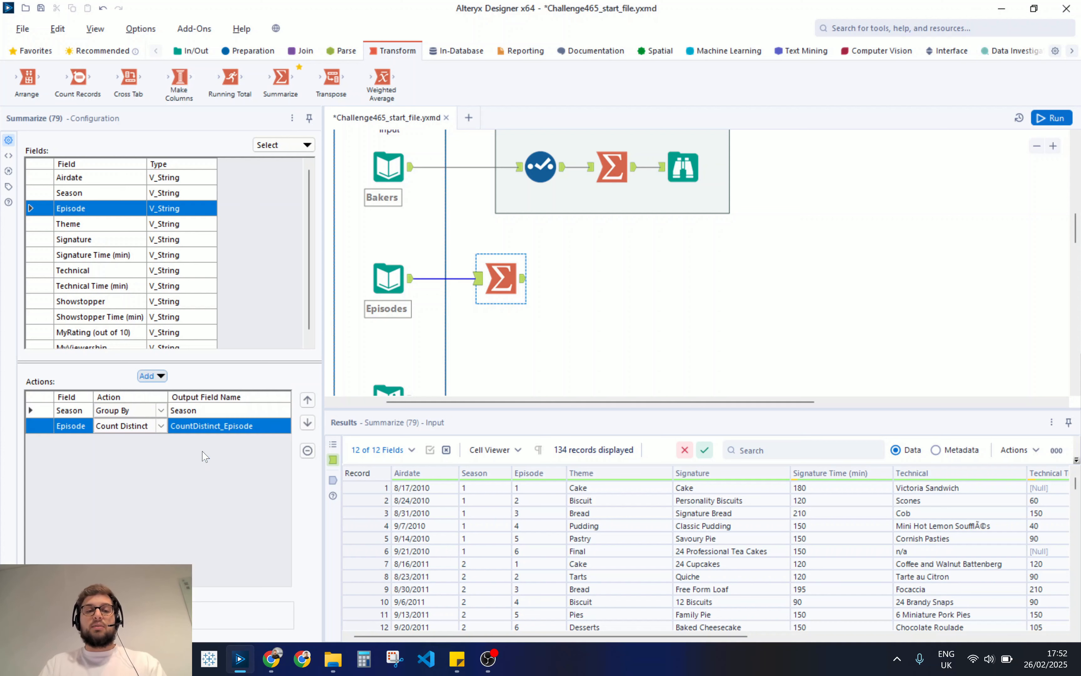
pyautogui.click(199, 431)
pyautogui.write('Count')
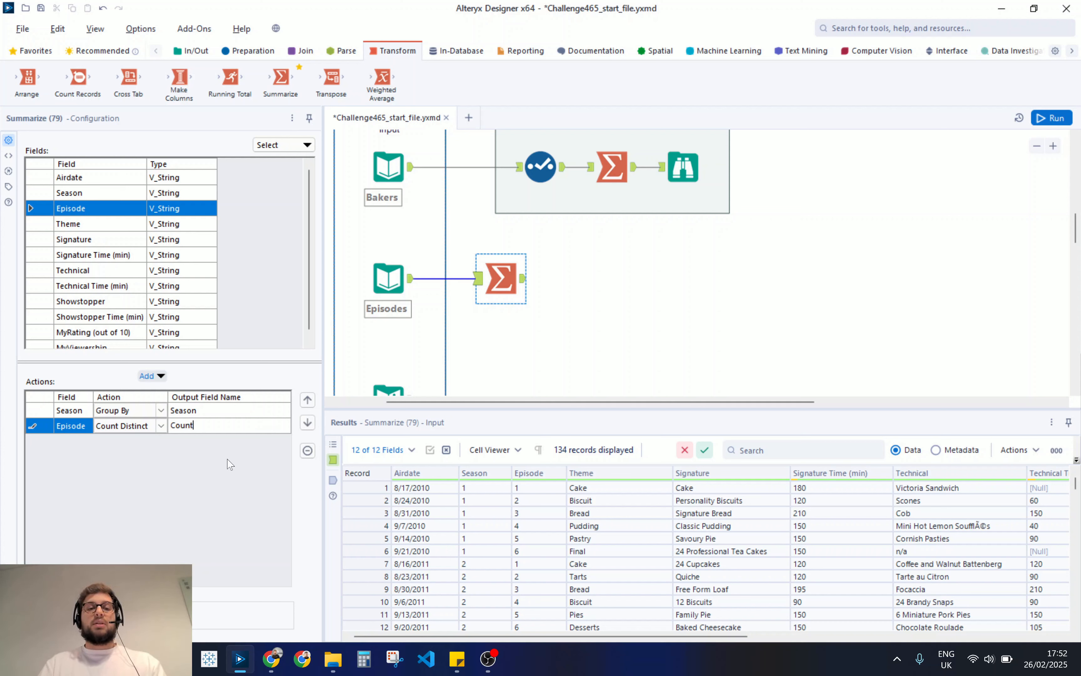
pyautogui.click(507, 287)
pyautogui.moveTo(507, 286); pyautogui.dragTo(517, 287)
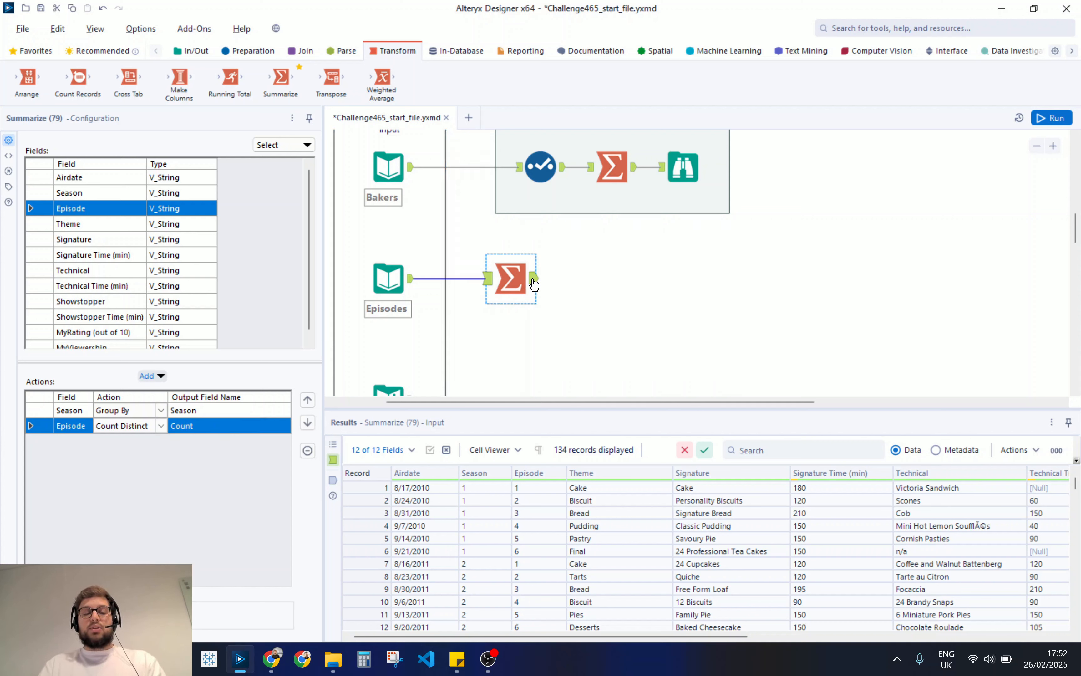
# Run the workflow and examine the Summarize output to find the season with the fewest episodes.
pyautogui.hotkey('ctrl', 'r')
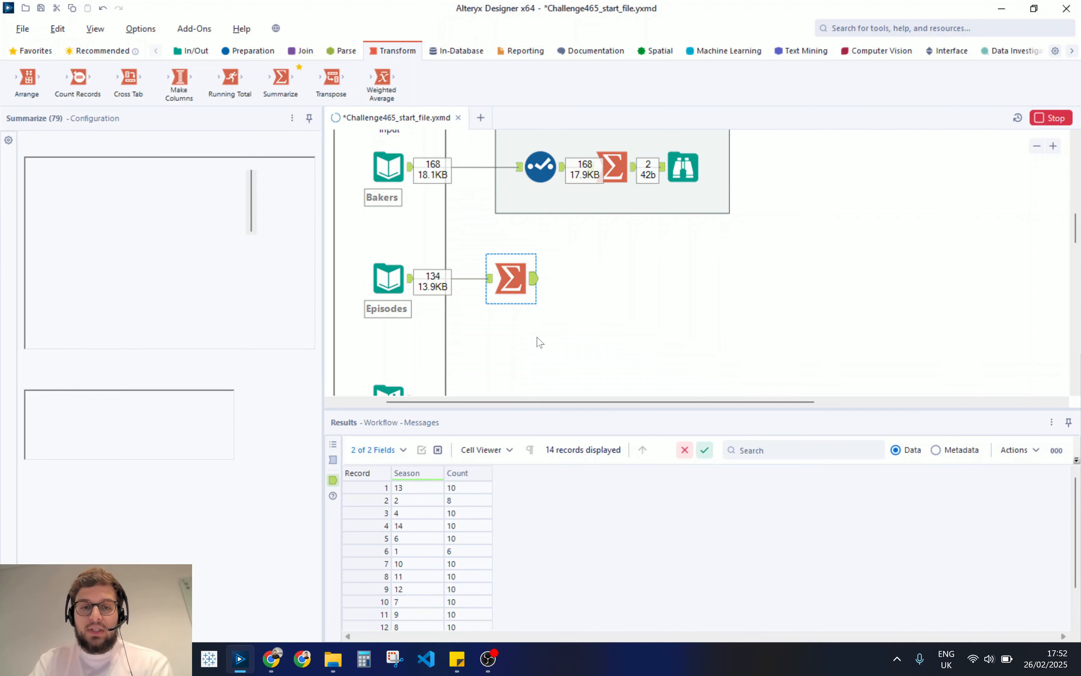
pyautogui.moveTo(512, 408); pyautogui.dragTo(511, 351)
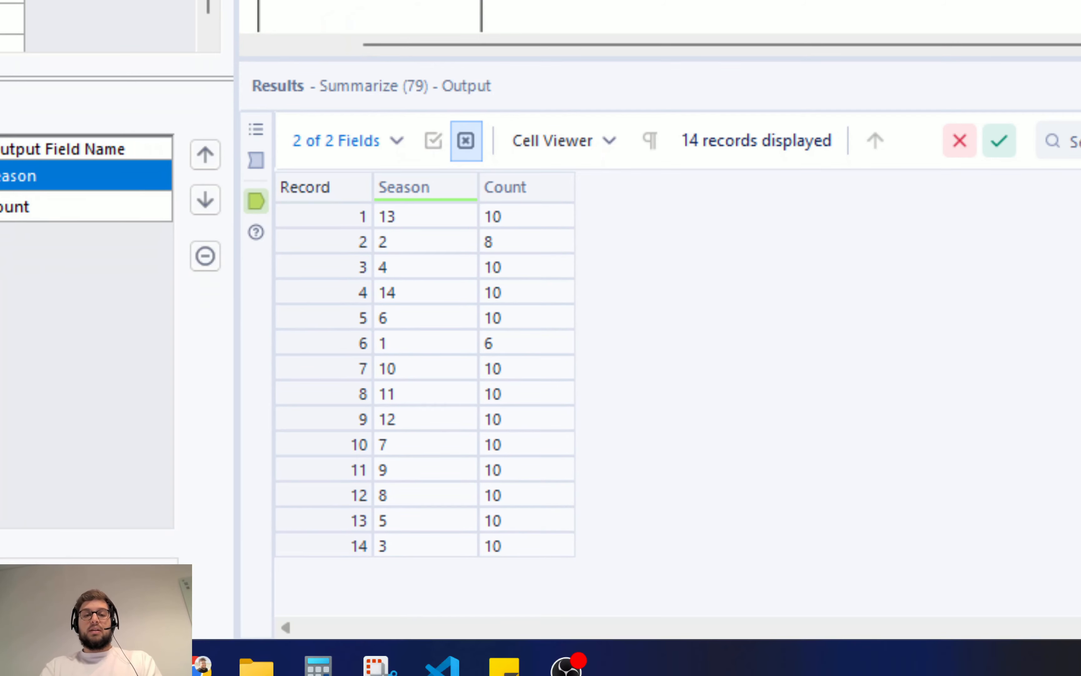
pyautogui.moveTo(322, 331)
pyautogui.mouseDown()
pyautogui.moveTo(603, 362)
pyautogui.moveTo(584, 357)
pyautogui.mouseUp()
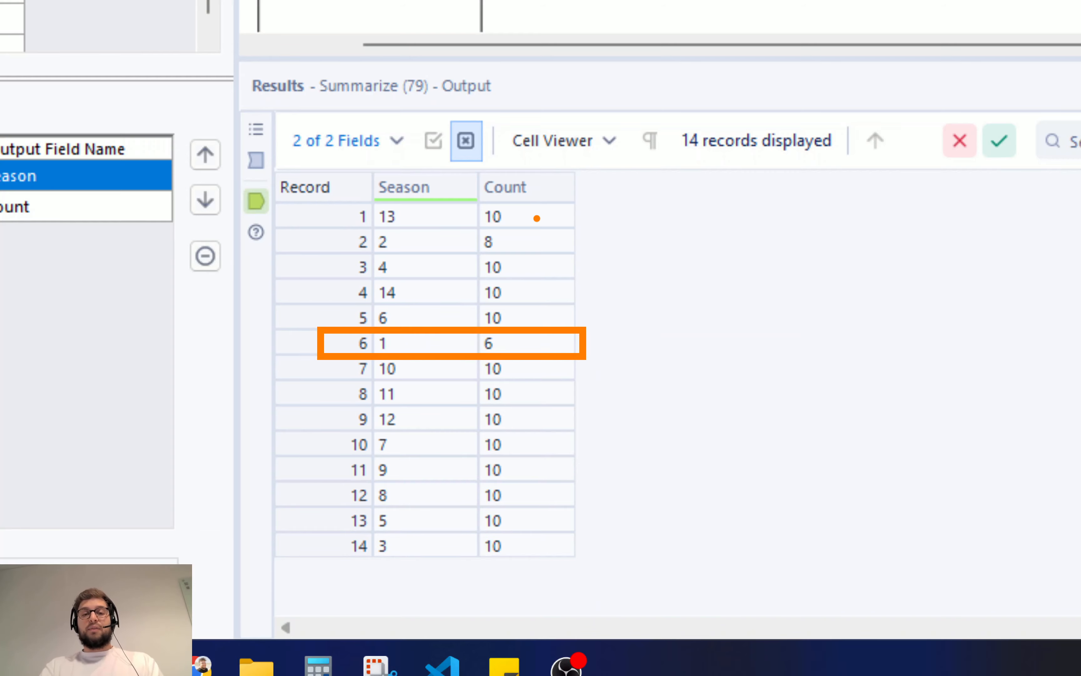
pyautogui.press('Escape')
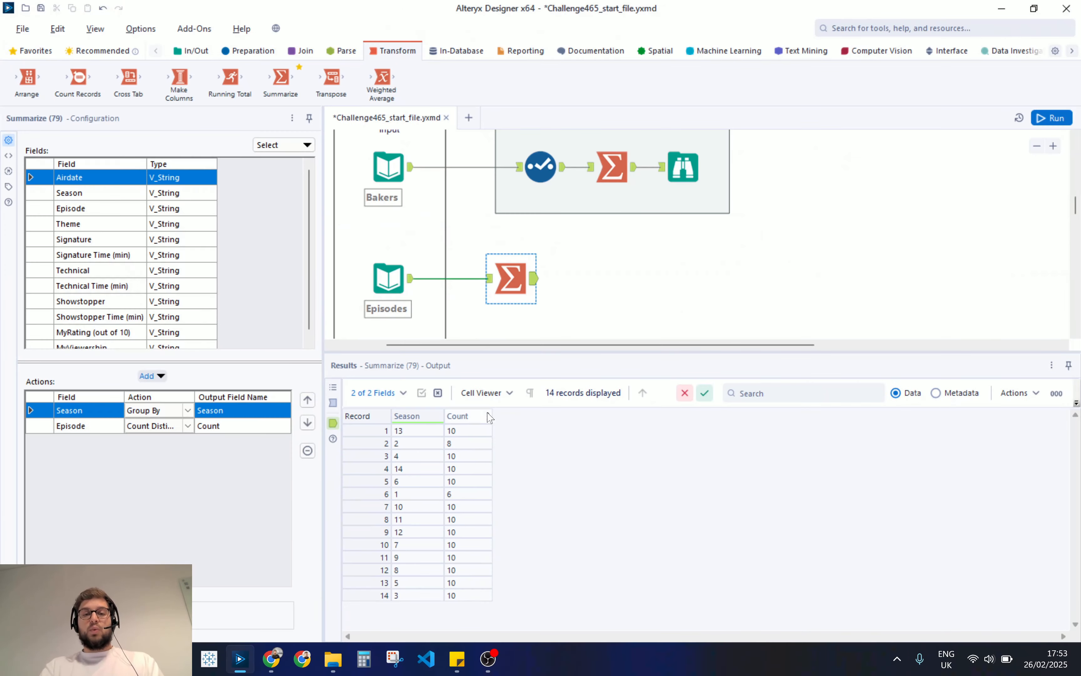
# Connect a Sort tool after the Episodes Summarize tool and sort by Count in ascending order.
pyautogui.click(249, 51)
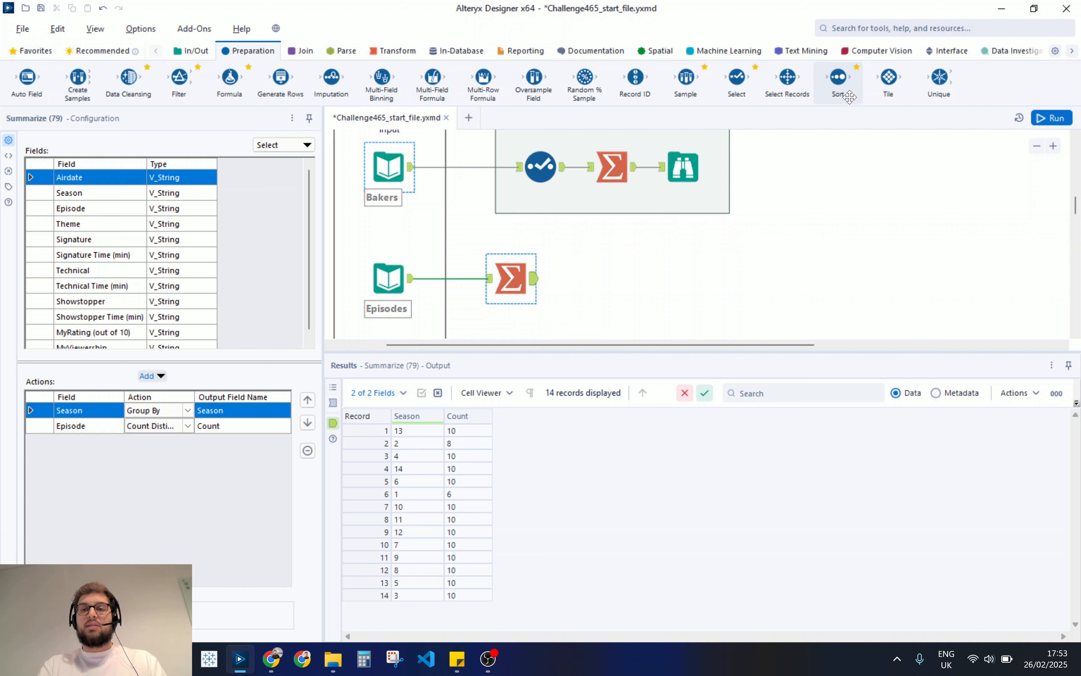
pyautogui.moveTo(841, 83); pyautogui.dragTo(585, 279)
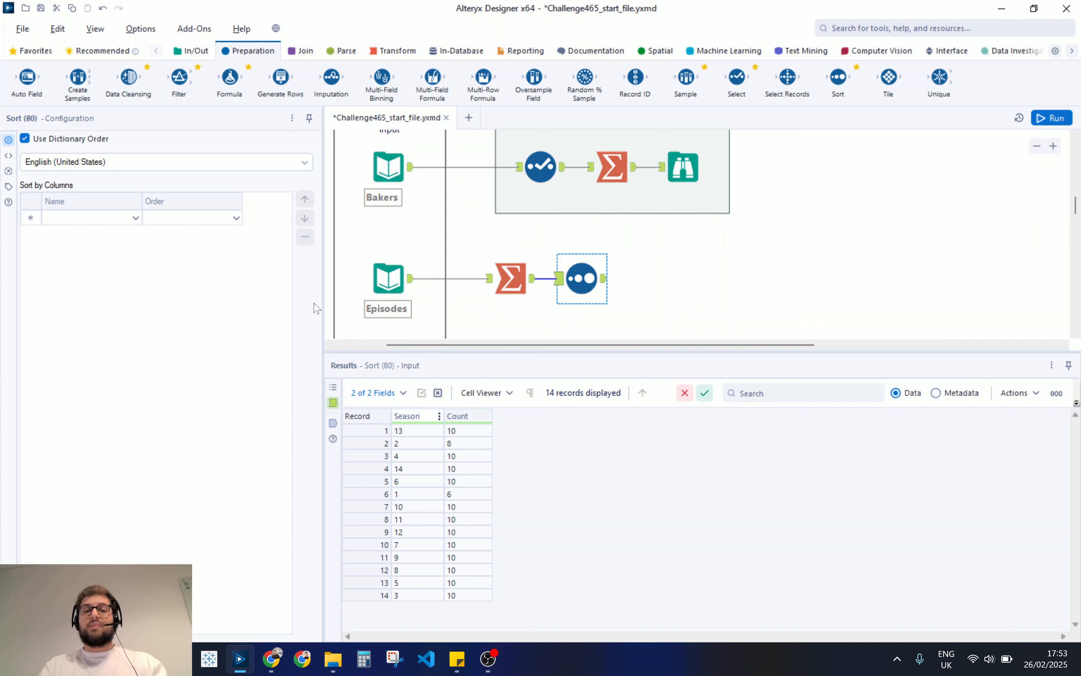
pyautogui.click(137, 223)
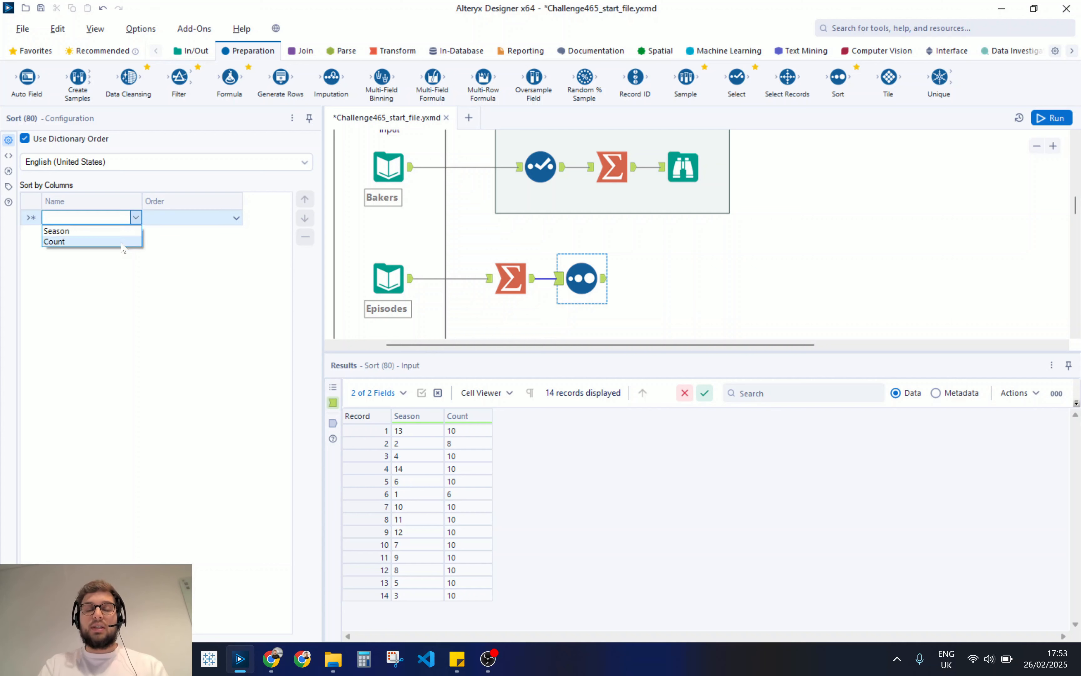
pyautogui.click(130, 245)
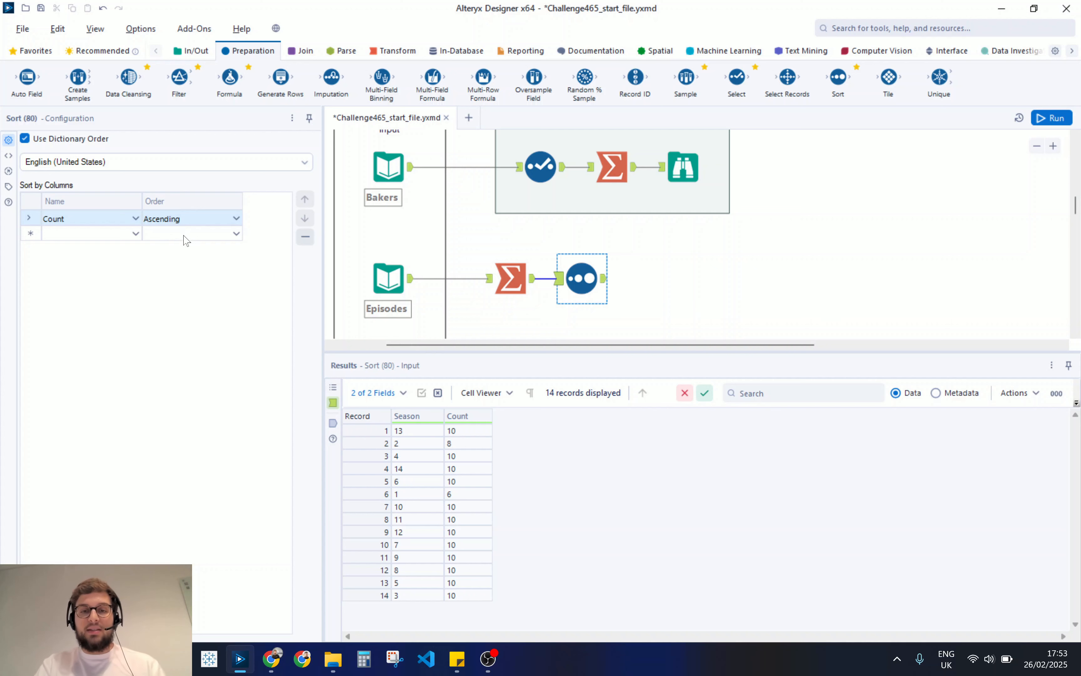
pyautogui.click(625, 283)
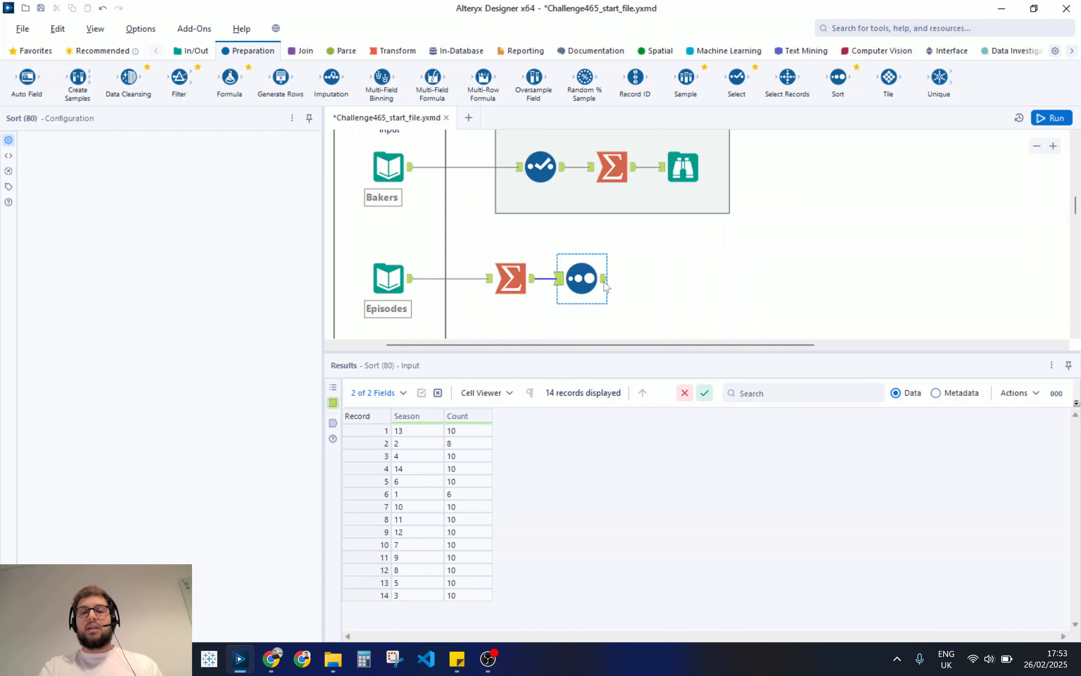
# Run the workflow and check the order of seasons in the Sort tool's output.
pyautogui.hotkey('ctrl', 'r')
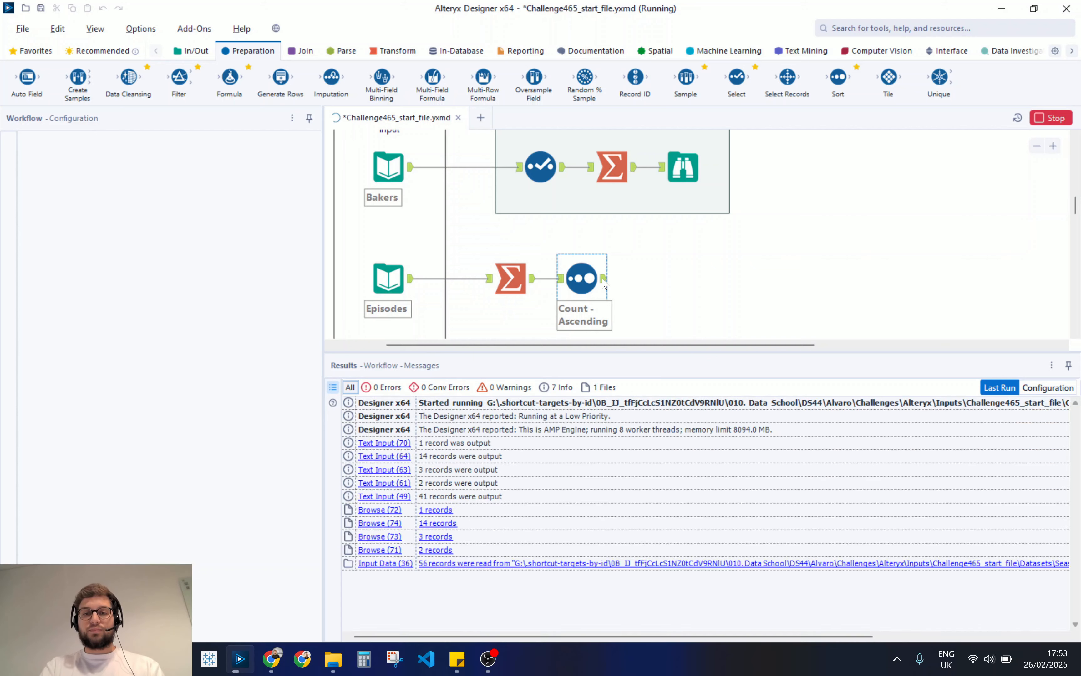
pyautogui.click(604, 282)
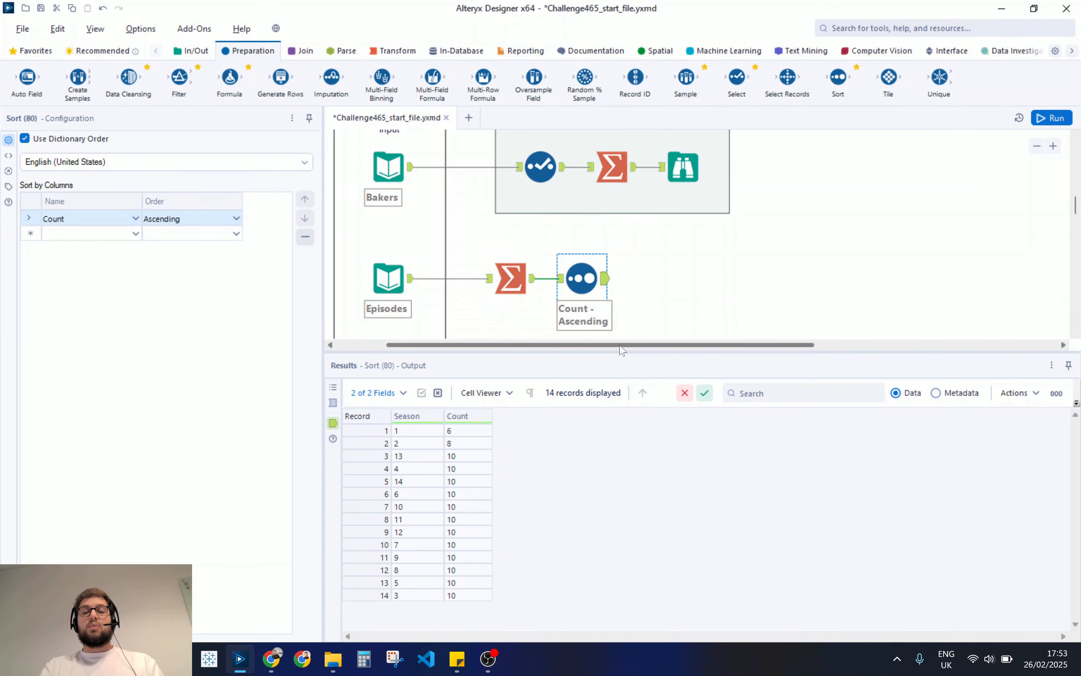
pyautogui.moveTo(627, 356); pyautogui.dragTo(626, 381)
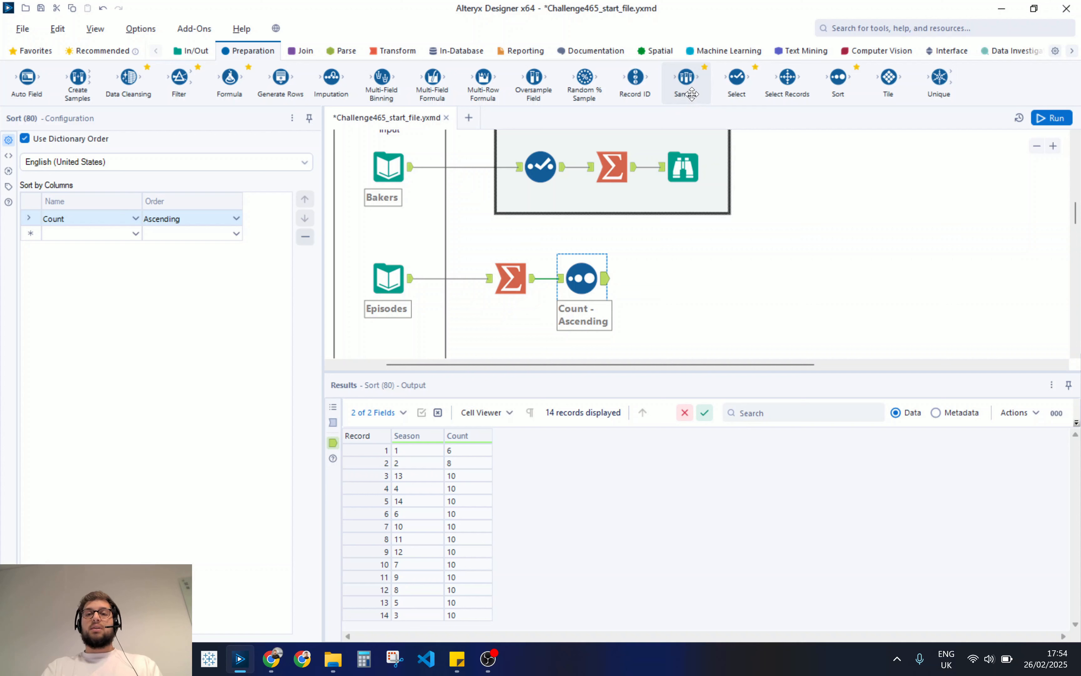
# Add a Sample tool after the Sort that keeps only the first 1 row, and connect a Browse tool to it.
pyautogui.moveTo(692, 94); pyautogui.dragTo(662, 278)
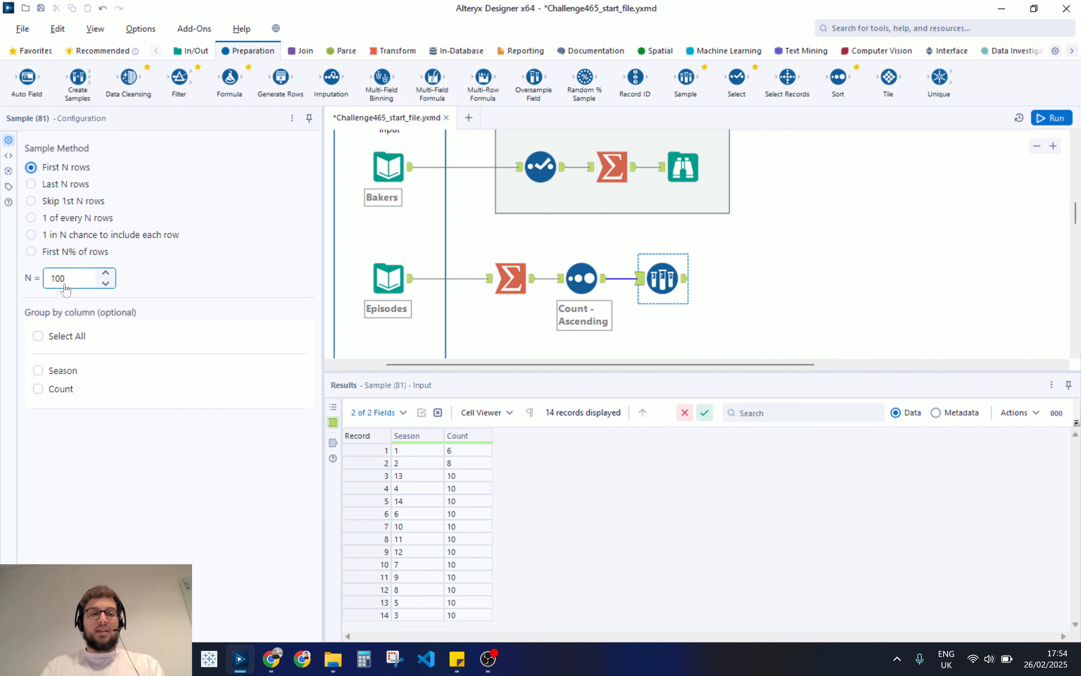
pyautogui.doubleClick(65, 281)
pyautogui.write('1')
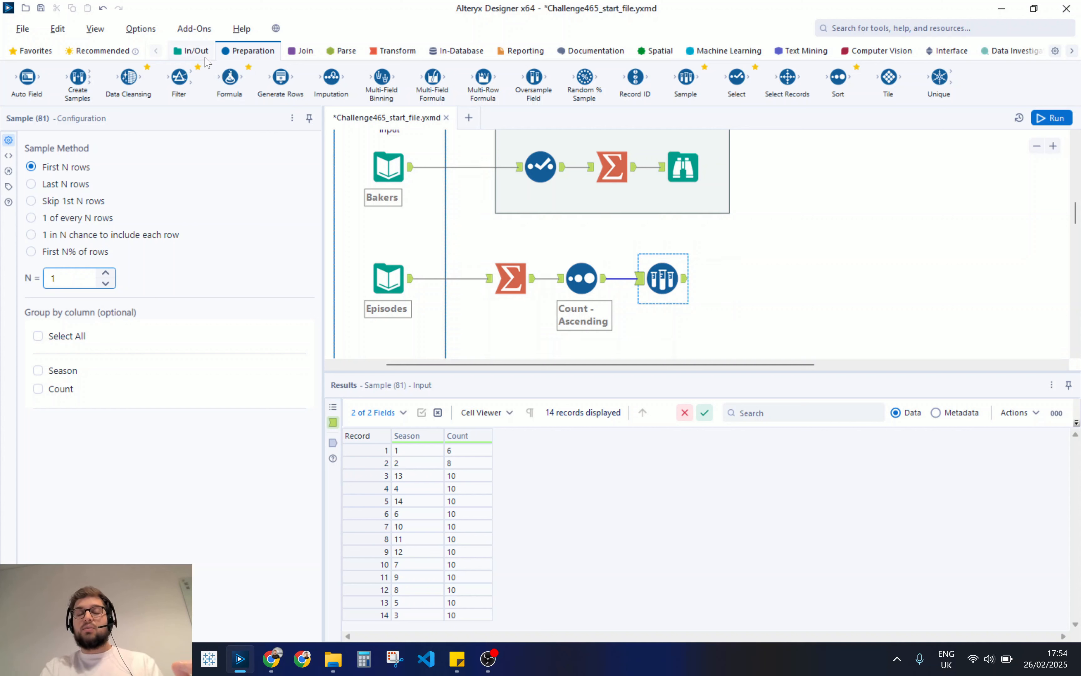
pyautogui.click(196, 51)
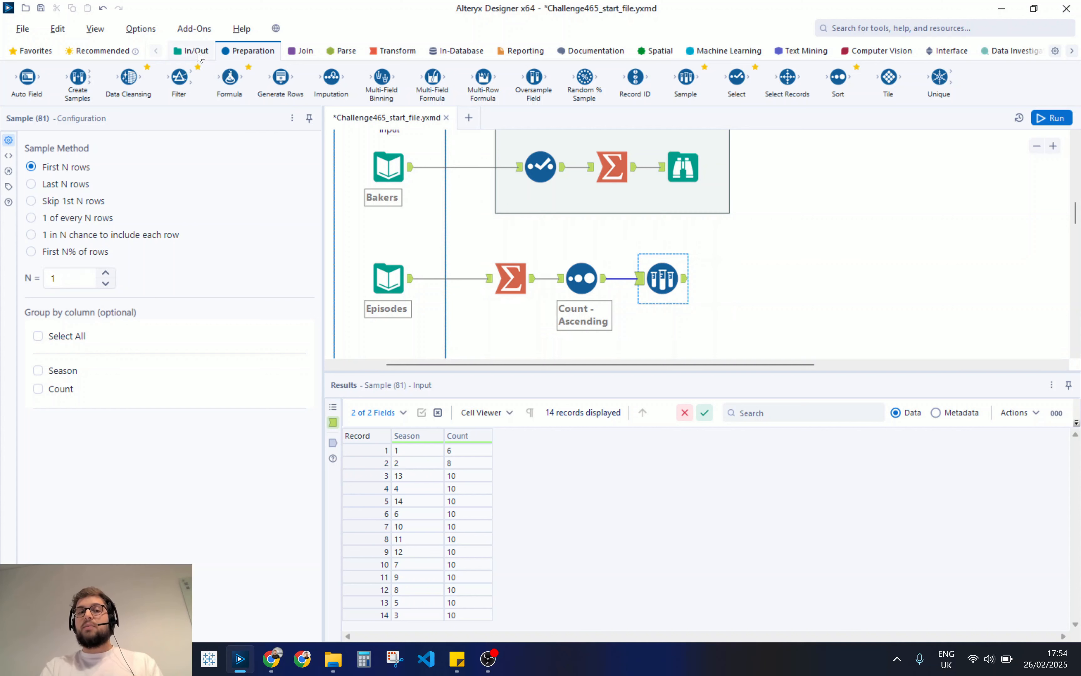
pyautogui.moveTo(96, 97); pyautogui.dragTo(724, 285)
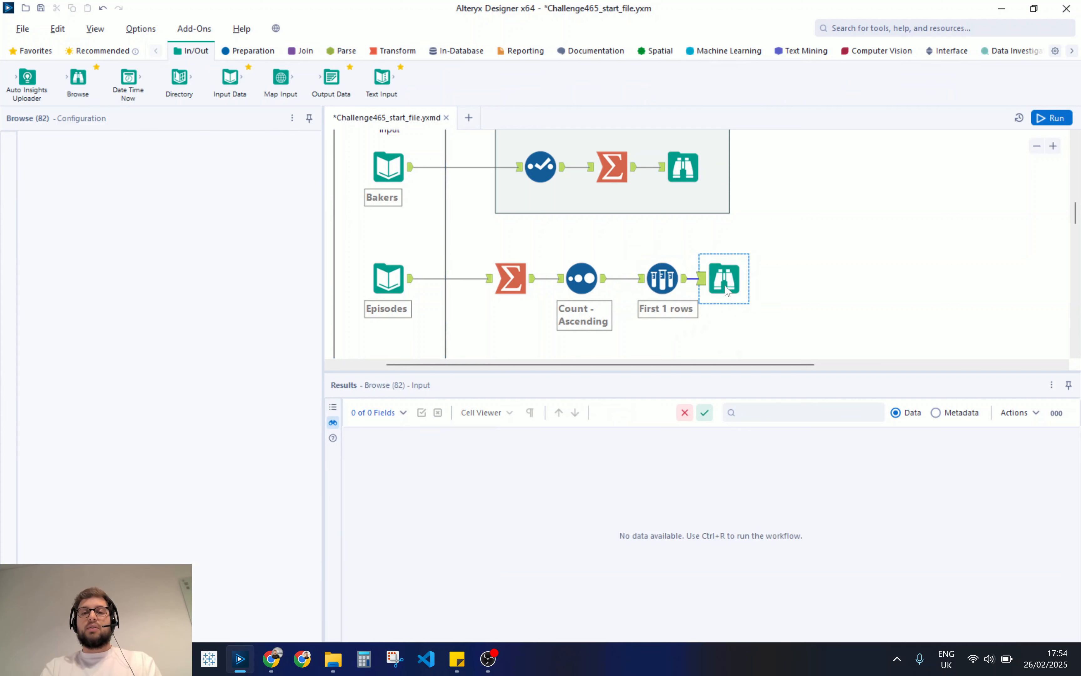
# Run the workflow and compare the new Browse output for the season with the fewest episodes against the expected Task 2 output.
pyautogui.hotkey('ctrl', 'r')
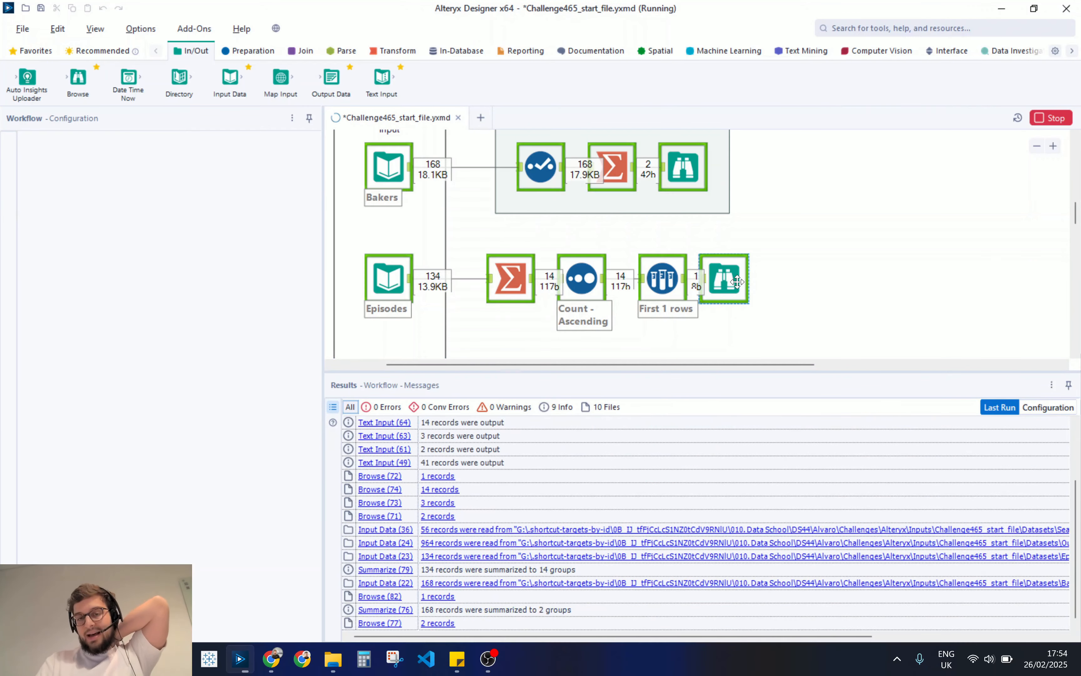
pyautogui.click(736, 271)
pyautogui.moveTo(737, 271); pyautogui.dragTo(755, 271)
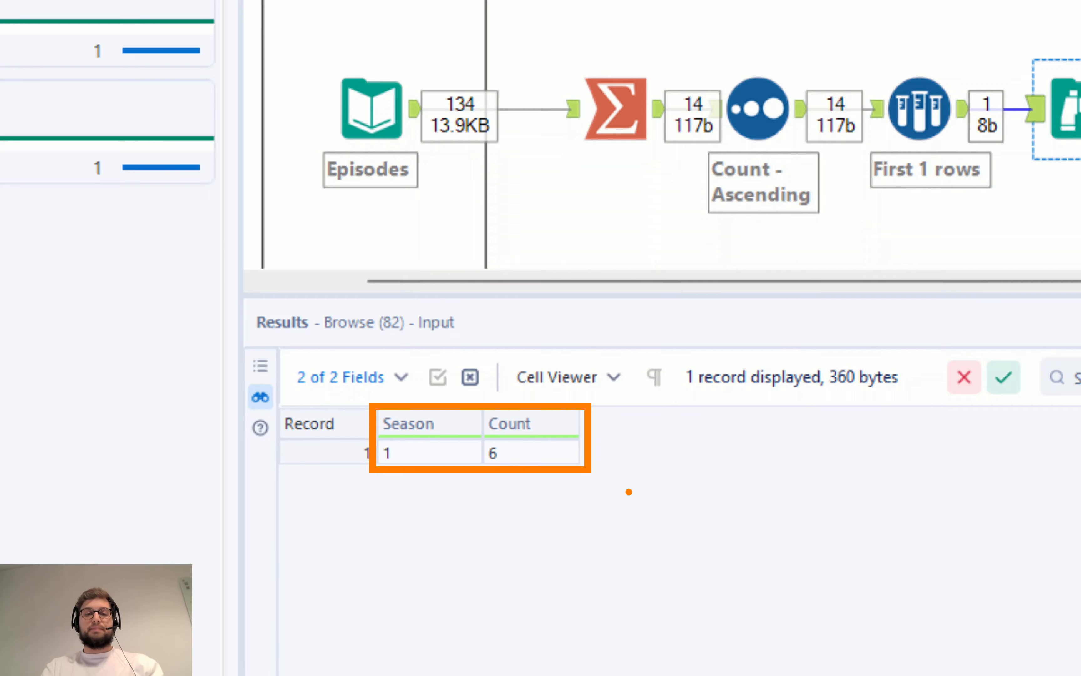
pyautogui.moveTo(722, 369); pyautogui.dragTo(841, 369)
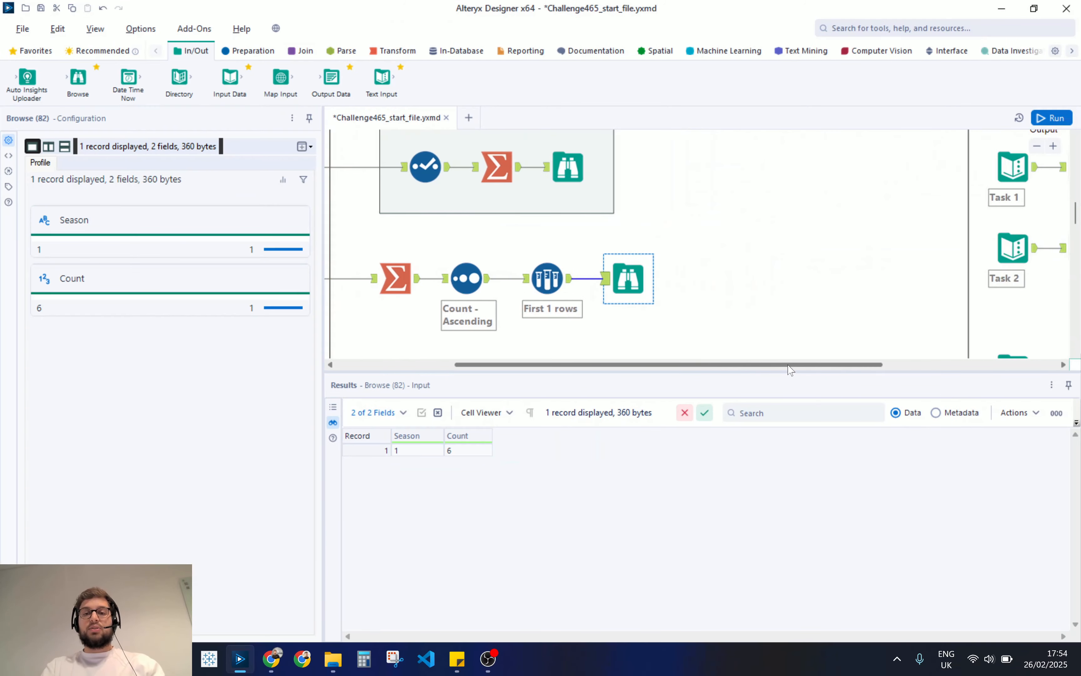
pyautogui.click(990, 250)
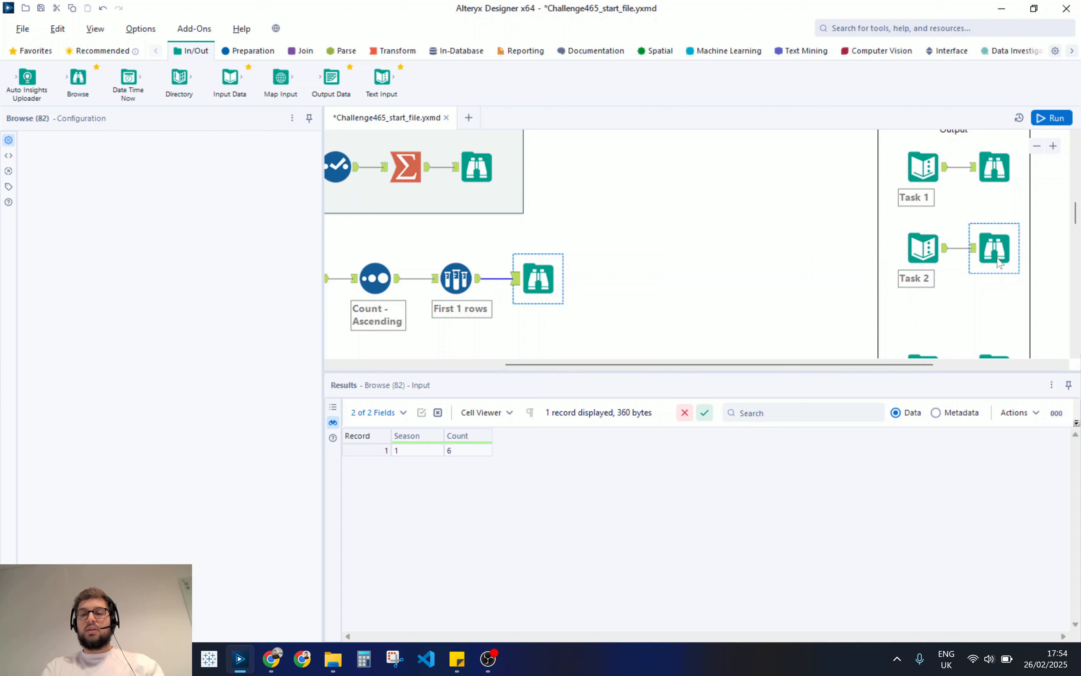
pyautogui.click(997, 258)
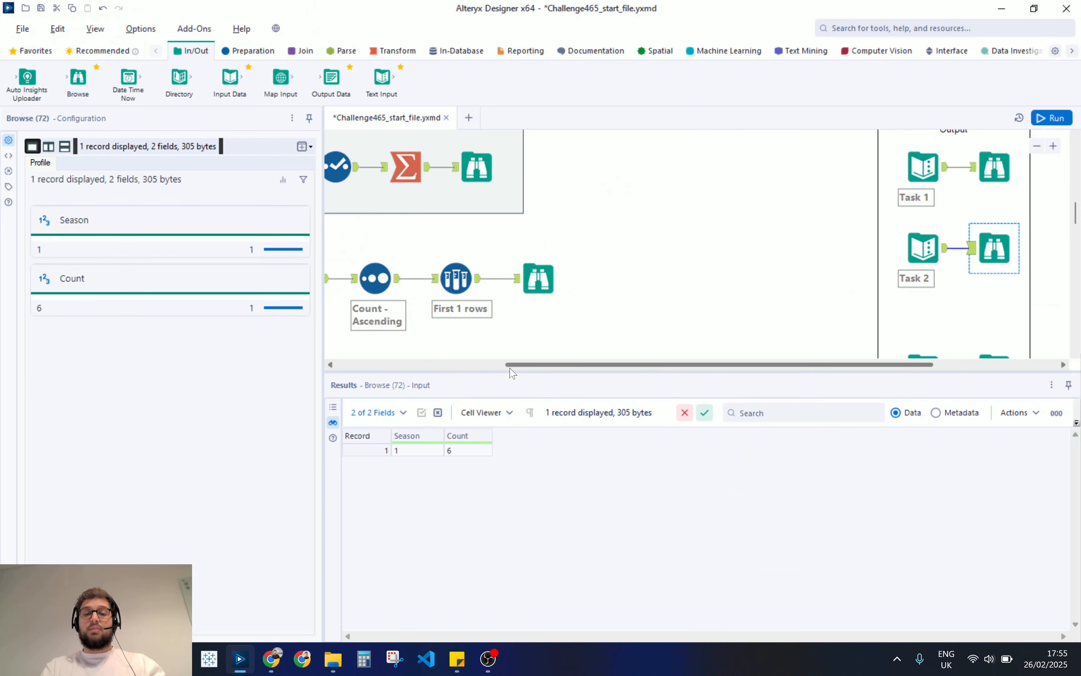
# Group the Episodes Summarize, Sort, Sample and Browse tools in a new container captioned "Task 2" and rerun the workflow.
pyautogui.moveTo(457, 371); pyautogui.dragTo(436, 369)
pyautogui.moveTo(724, 333); pyautogui.dragTo(416, 243)
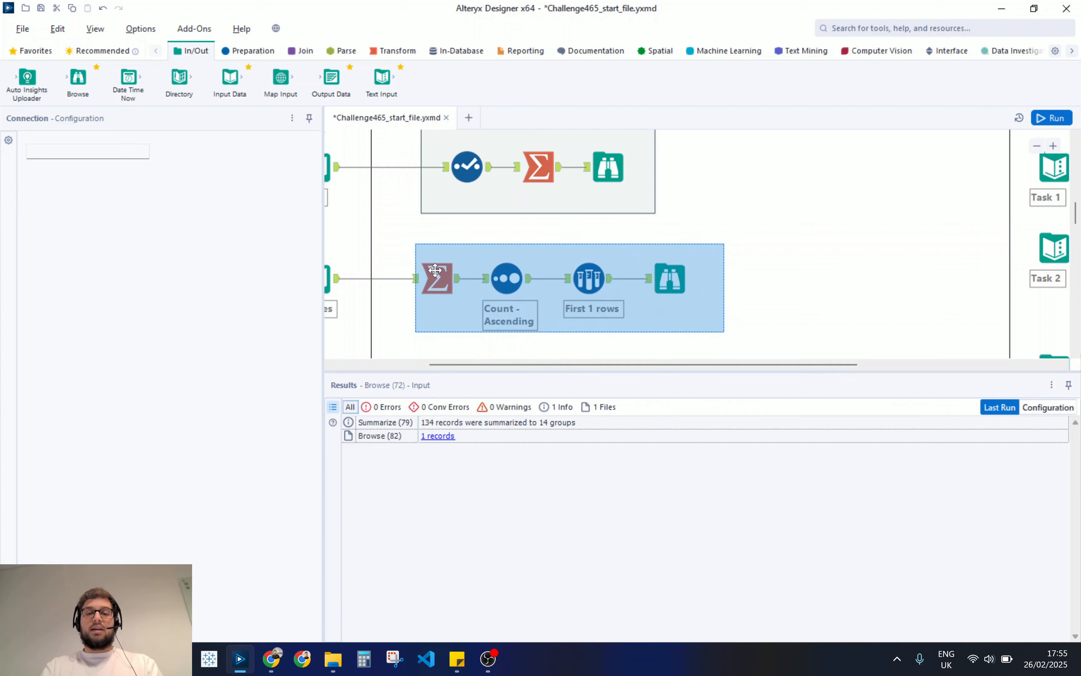
pyautogui.rightClick(446, 286)
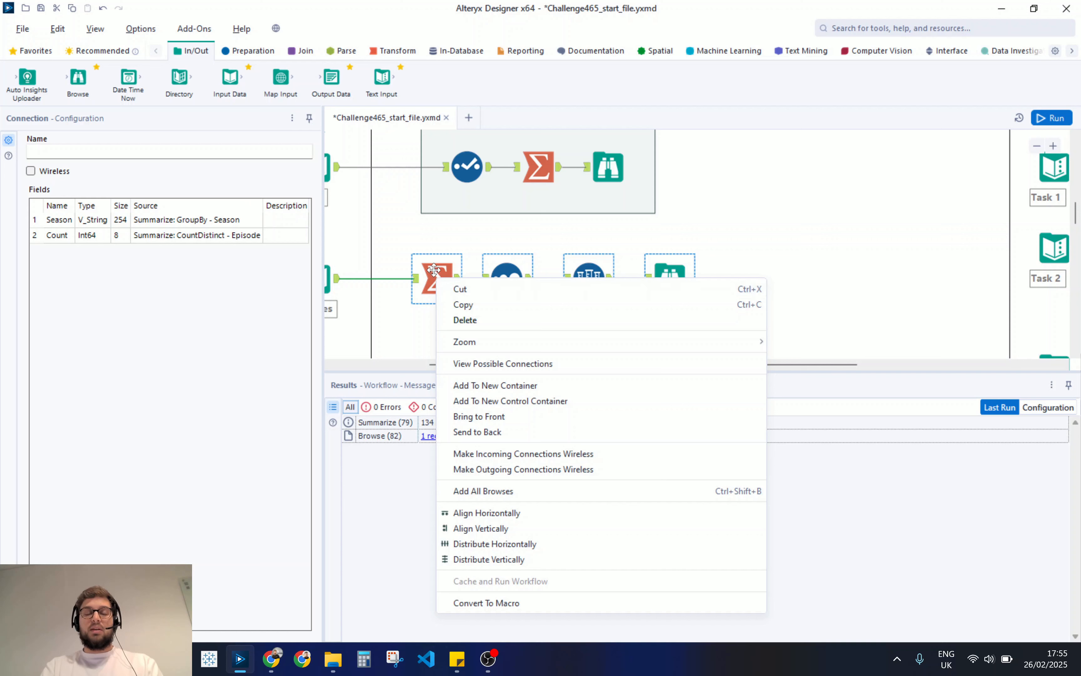
pyautogui.click(470, 381)
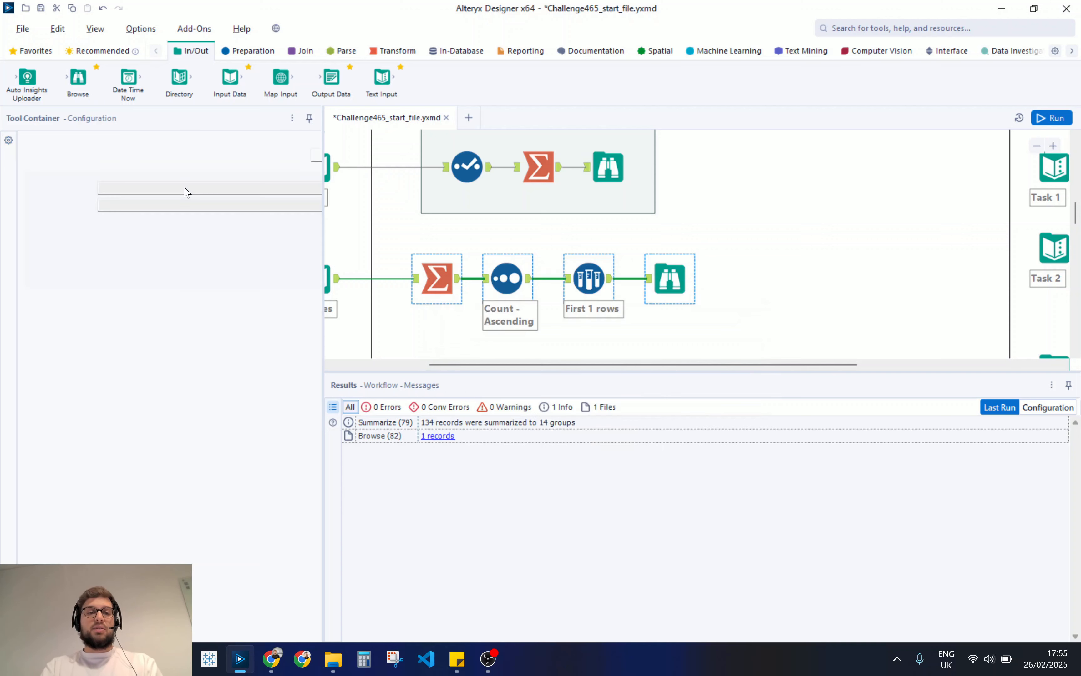
pyautogui.write('Task 2')
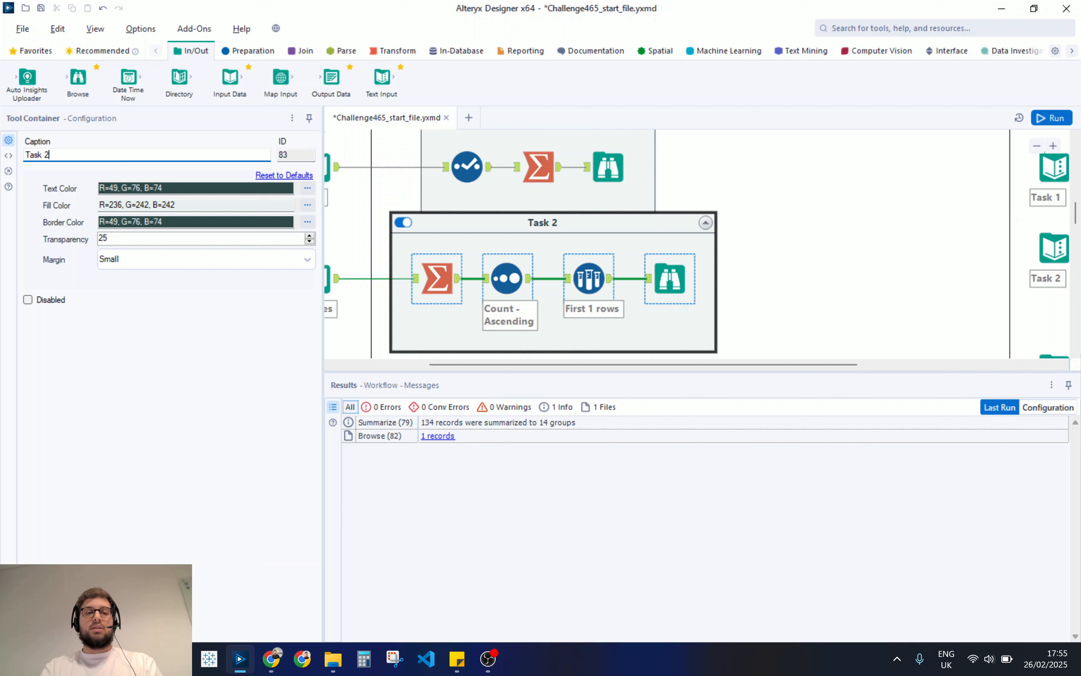
pyautogui.hotkey('ctrl', 'r')
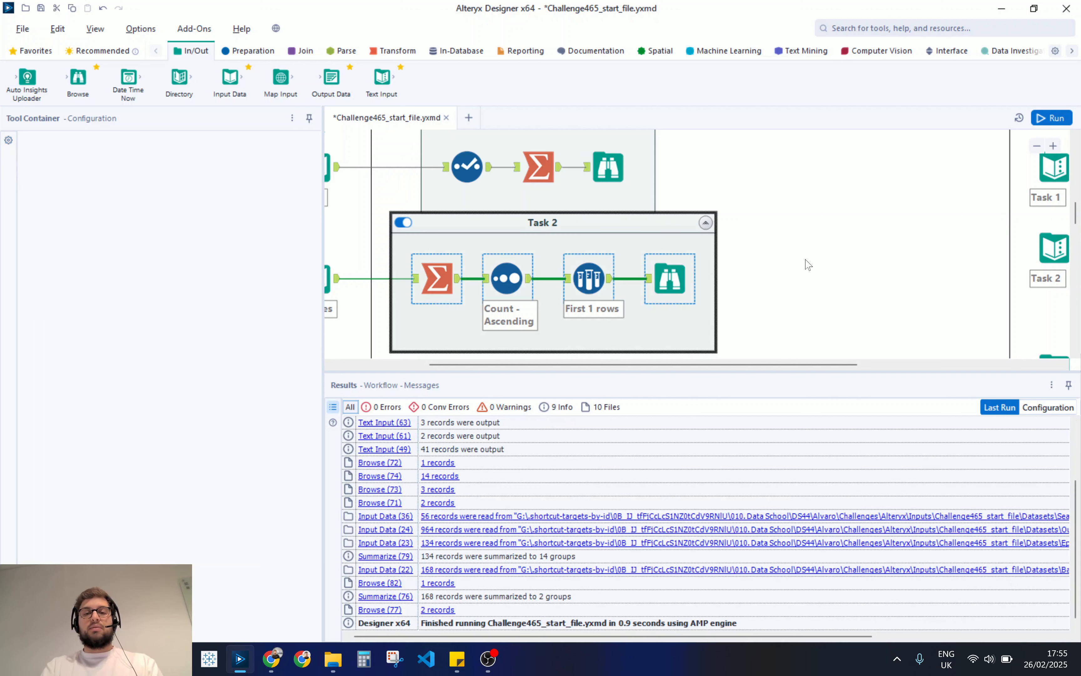
# Move the Task 2 container clear of the Bakers container above it and reposition its Sample tool between the Sort and Browse tools.
pyautogui.click(788, 318)
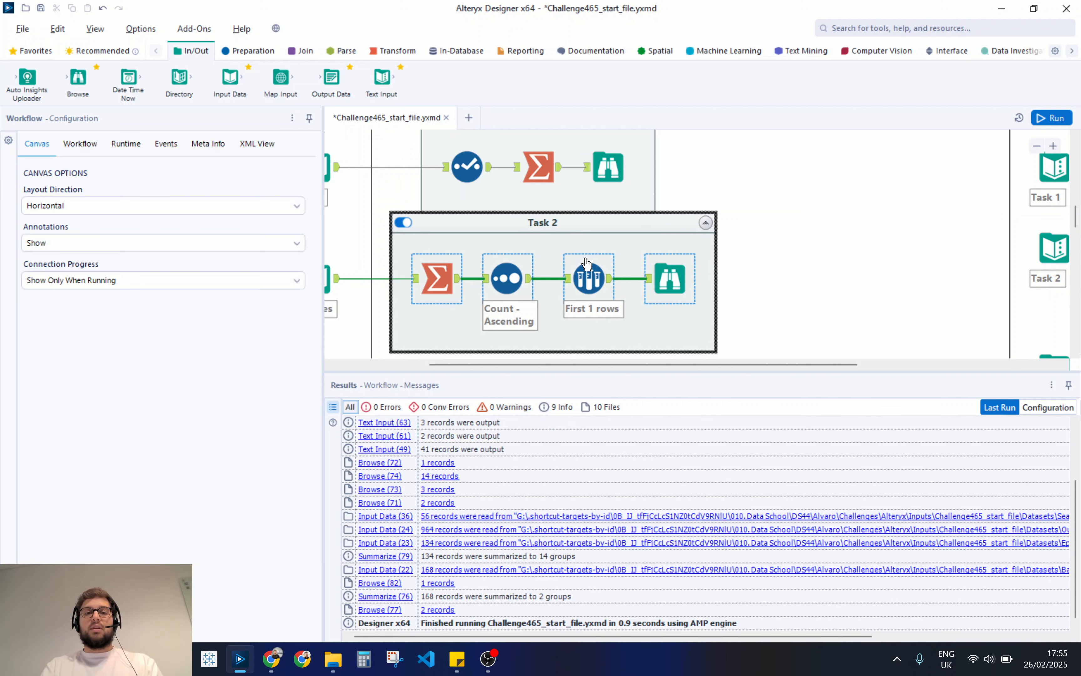
pyautogui.scroll(-1, 578, 266)
pyautogui.click(575, 231)
pyautogui.moveTo(576, 230); pyautogui.dragTo(594, 261)
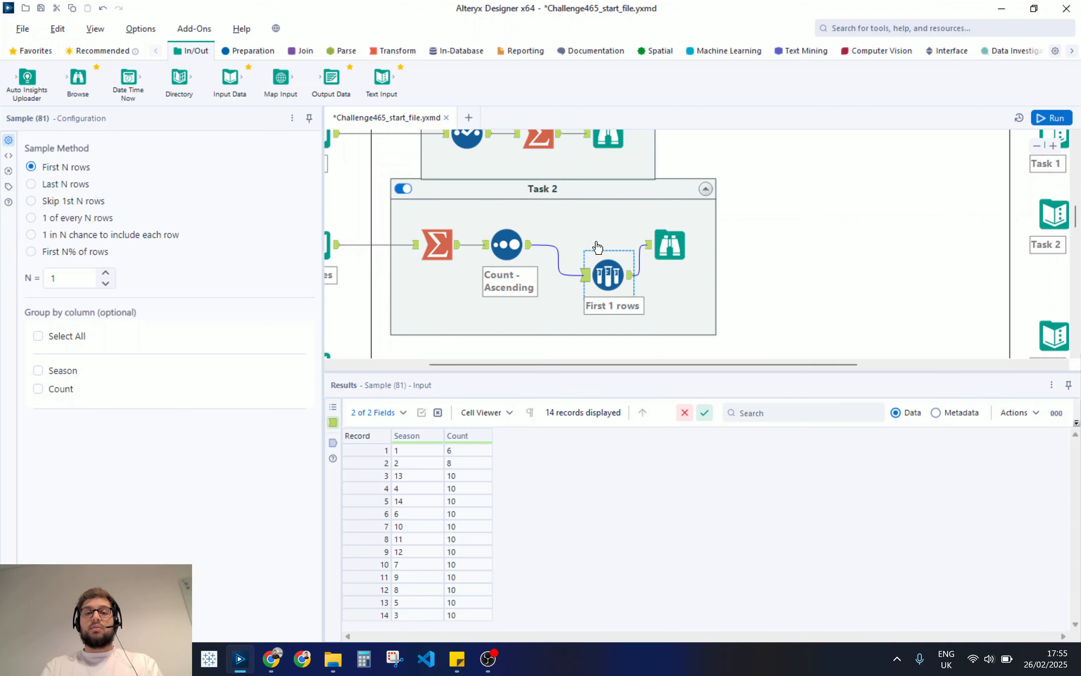
pyautogui.click(607, 220)
pyautogui.moveTo(607, 220); pyautogui.dragTo(638, 240)
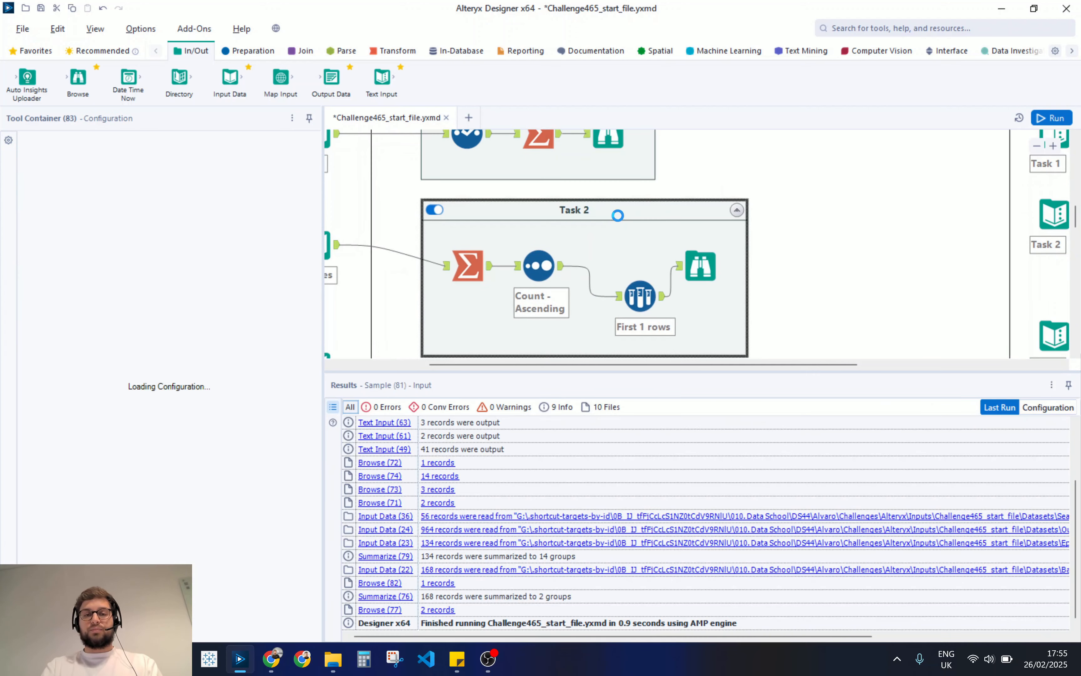
pyautogui.moveTo(642, 299); pyautogui.dragTo(633, 278)
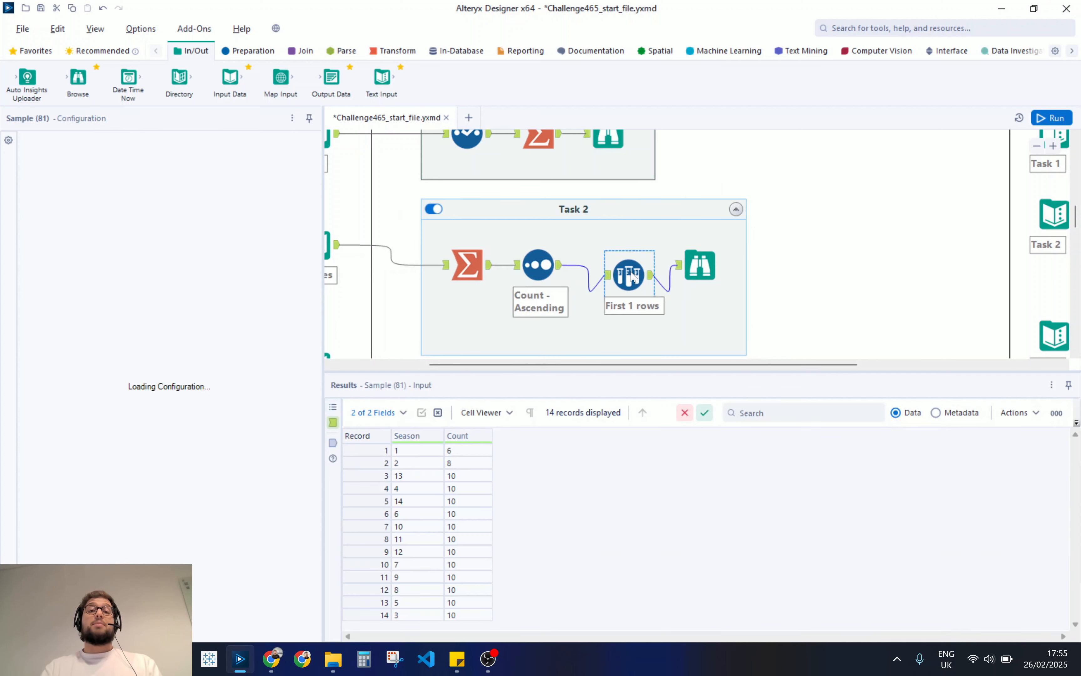